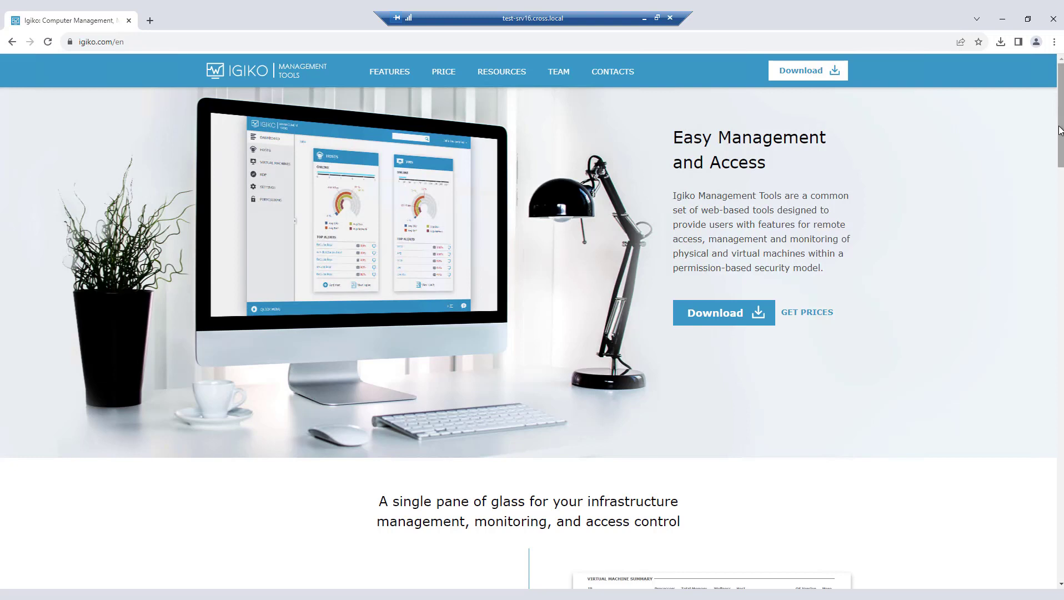
Step: Look through the product features and target audiences on the Igiko home page, and return to its start
{"action": "scroll", "coordinate": [946, 164], "scroll_direction": "down", "scroll_amount": 4}
{"action": "scroll", "coordinate": [946, 164], "scroll_direction": "down", "scroll_amount": 20}
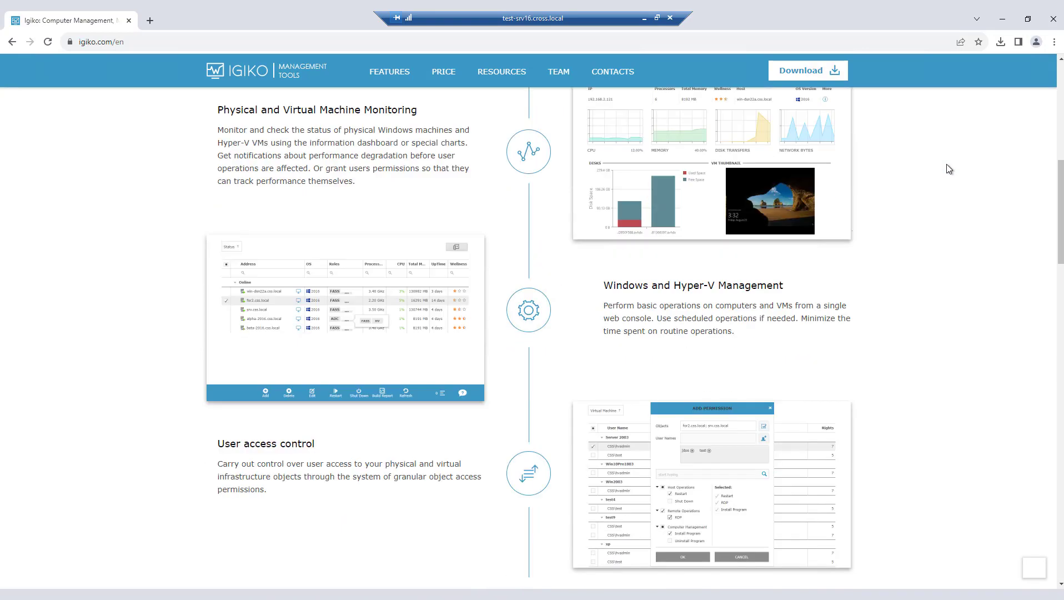
{"action": "scroll", "coordinate": [947, 165], "scroll_direction": "down", "scroll_amount": 1}
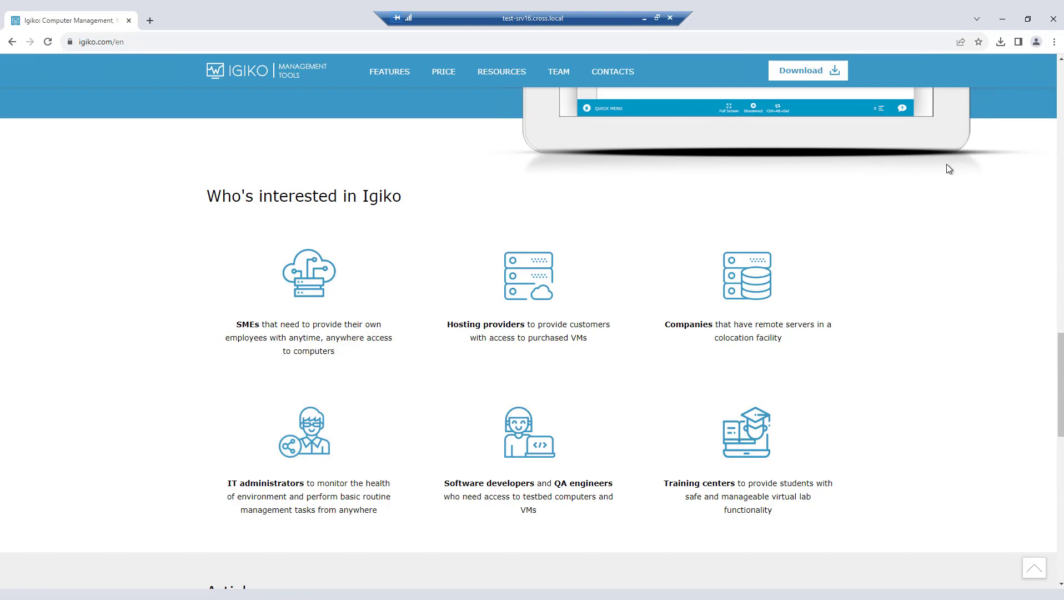
{"action": "left_click", "coordinate": [251, 68]}
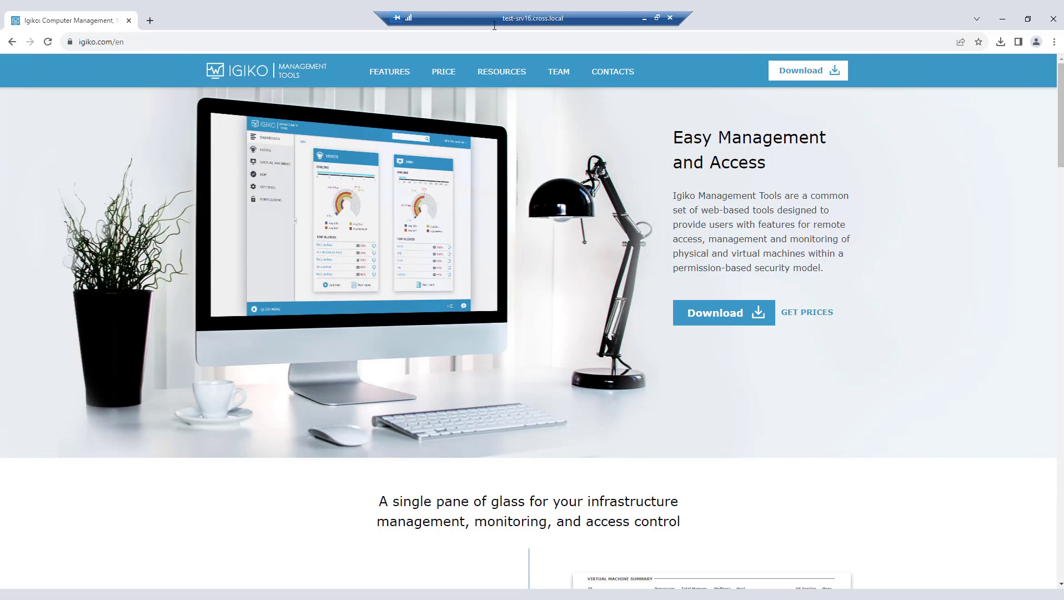
Step: Download the 64-bit x64 .msi Windows Installer Package and close the list of downloads
{"action": "left_click", "coordinate": [802, 71]}
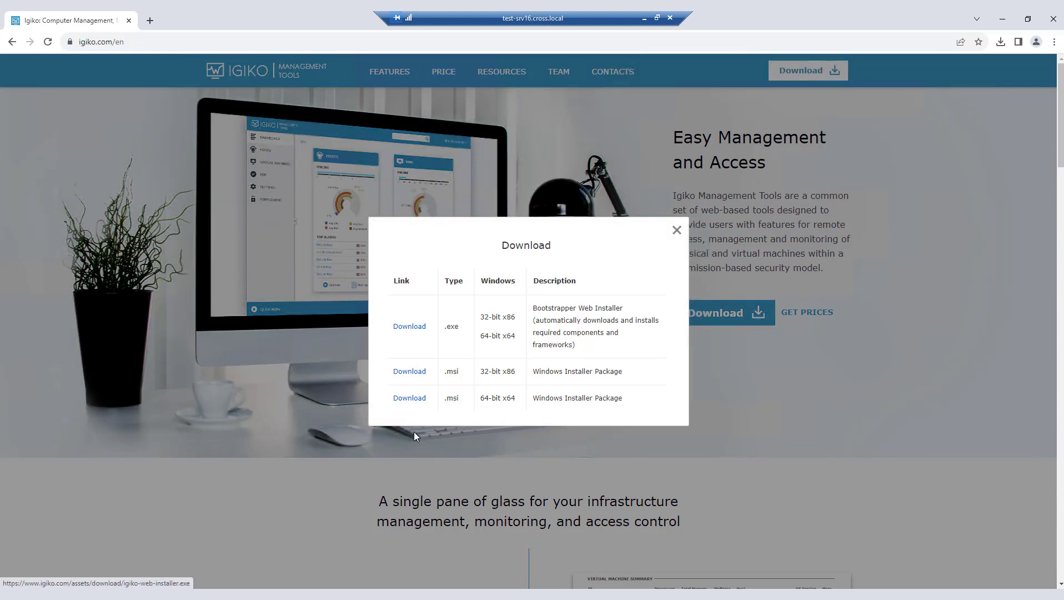
{"action": "left_click", "coordinate": [406, 398]}
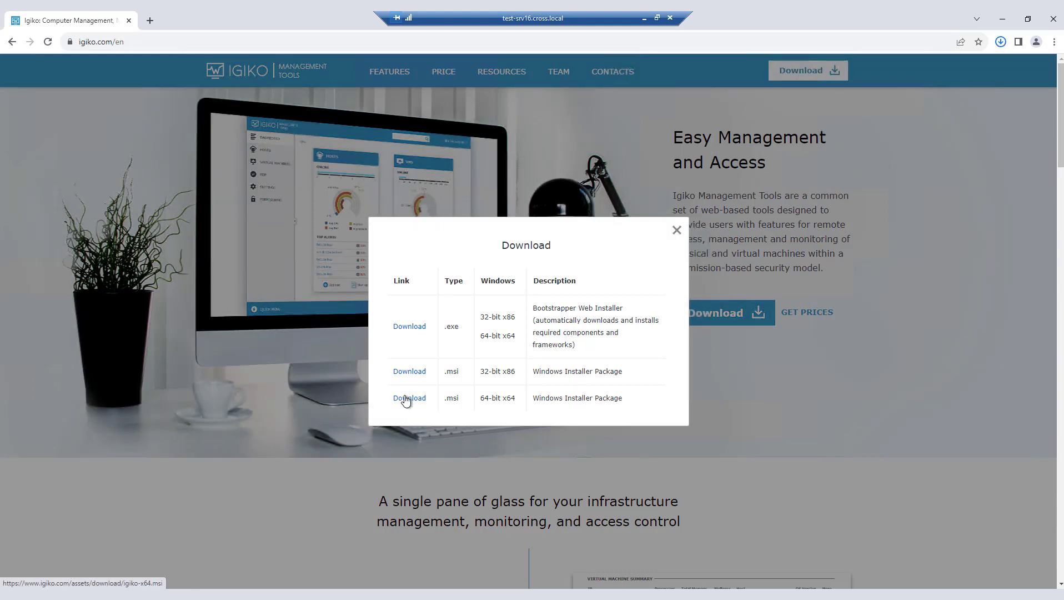
{"action": "left_click", "coordinate": [676, 231]}
Step: Review the feature and price comparison of the Free, Standard and Enterprise editions
{"action": "left_click", "coordinate": [810, 313]}
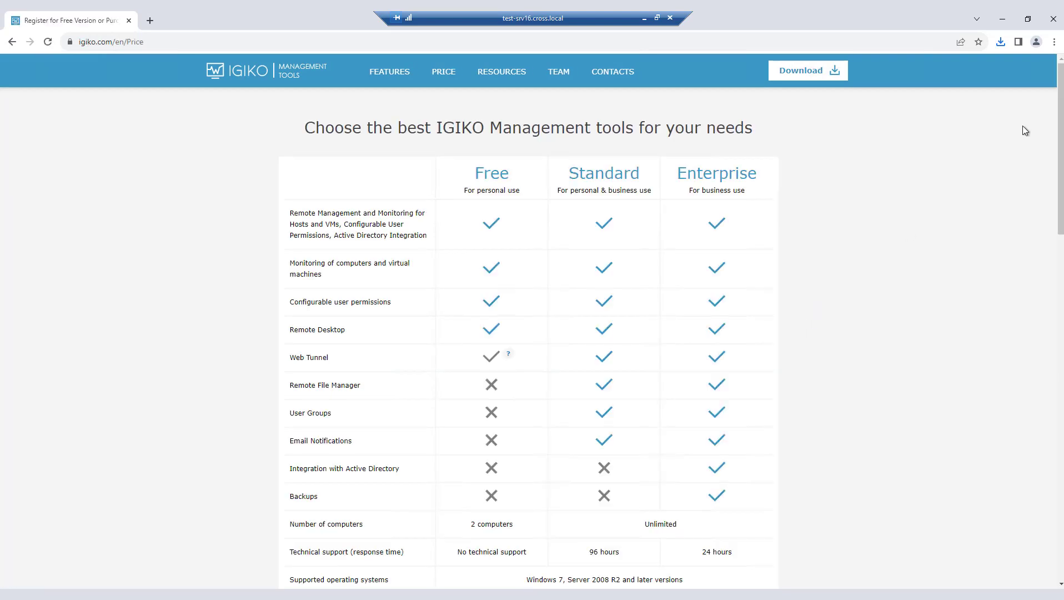
{"action": "left_click_drag", "start_coordinate": [1058, 117], "coordinate": [1062, 138]}
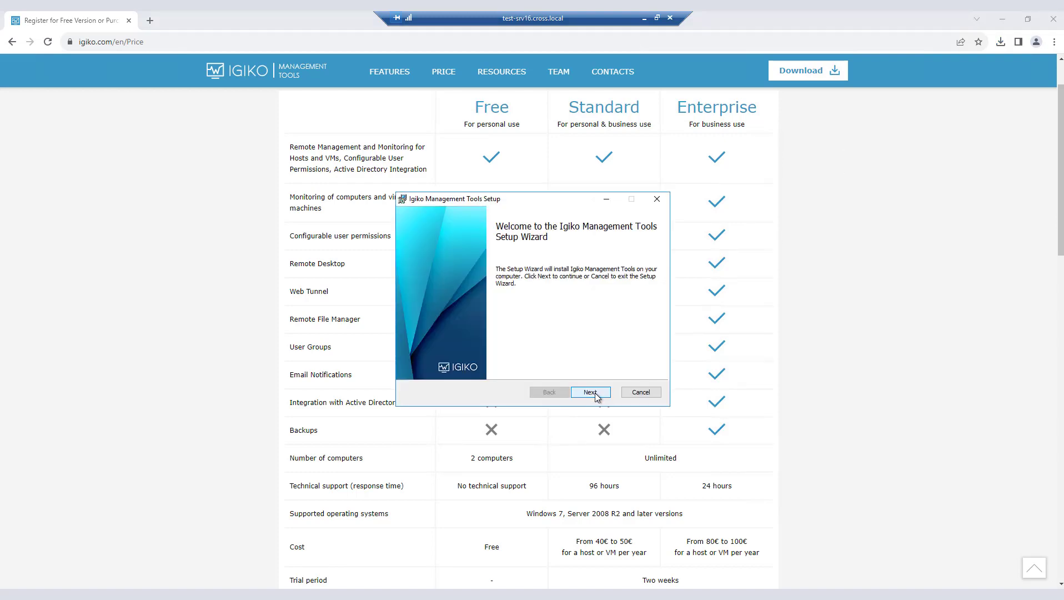
Step: Accept the license agreement in the Igiko Management Tools setup wizard and choose to register for a new license number
{"action": "left_click", "coordinate": [592, 393]}
{"action": "left_click", "coordinate": [509, 367]}
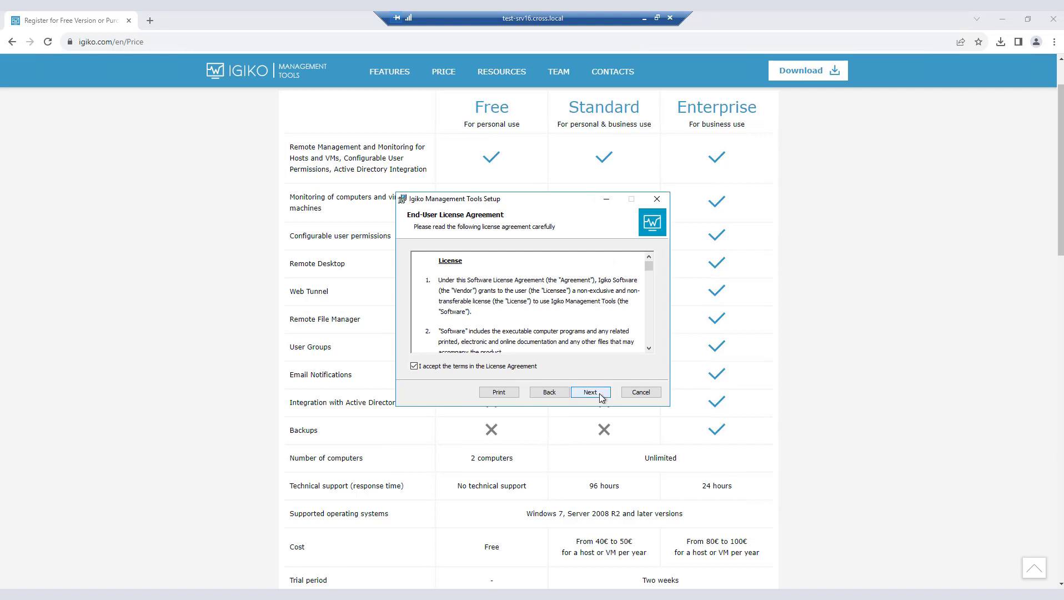
{"action": "left_click", "coordinate": [600, 395]}
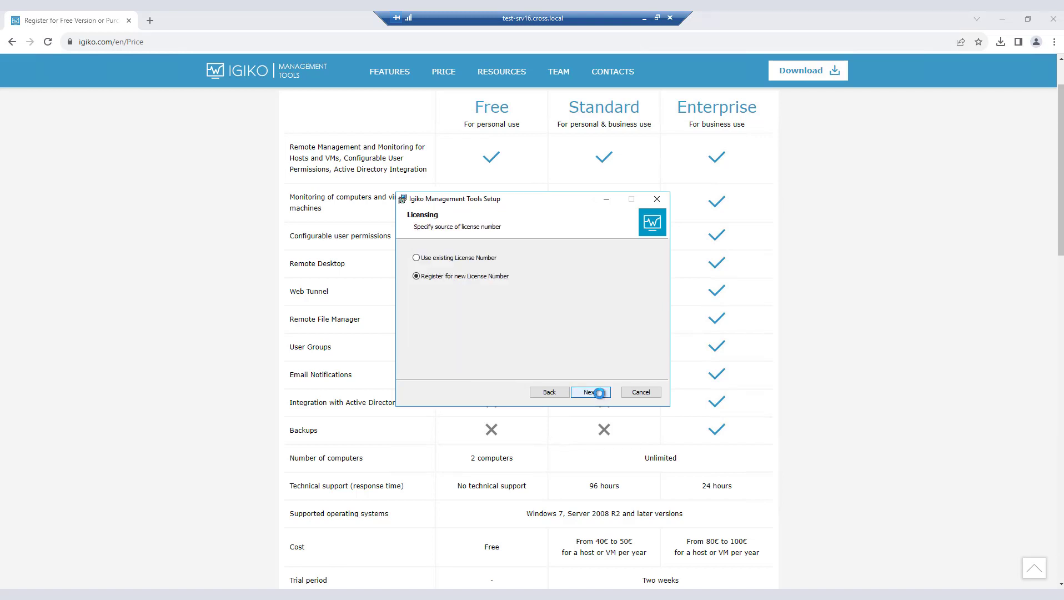
{"action": "left_click", "coordinate": [600, 393]}
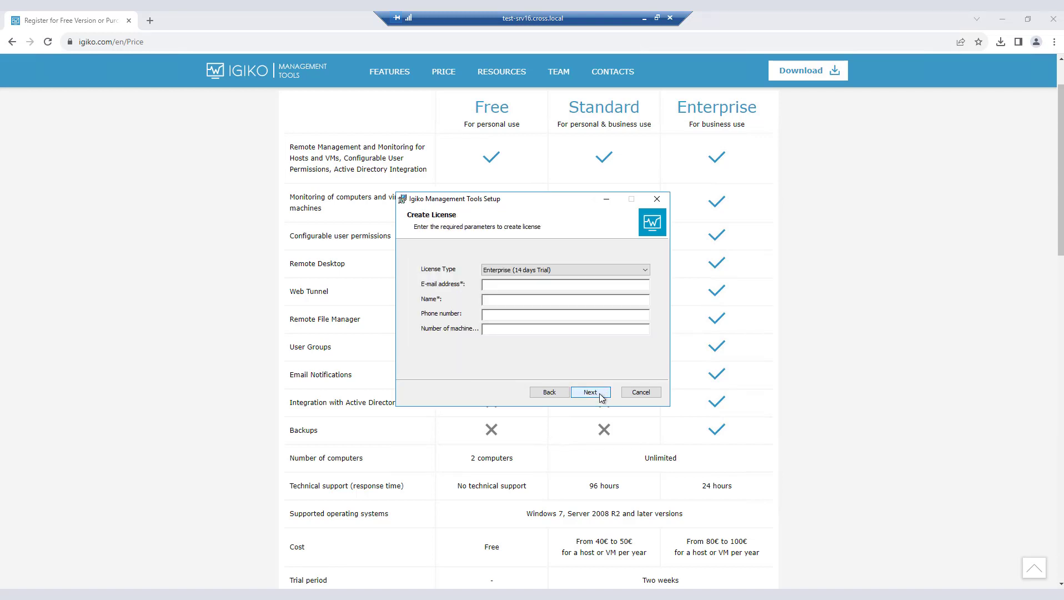
Step: Create the license as Enterprise (14 days Trial) with the required contact details
{"action": "left_click", "coordinate": [507, 270]}
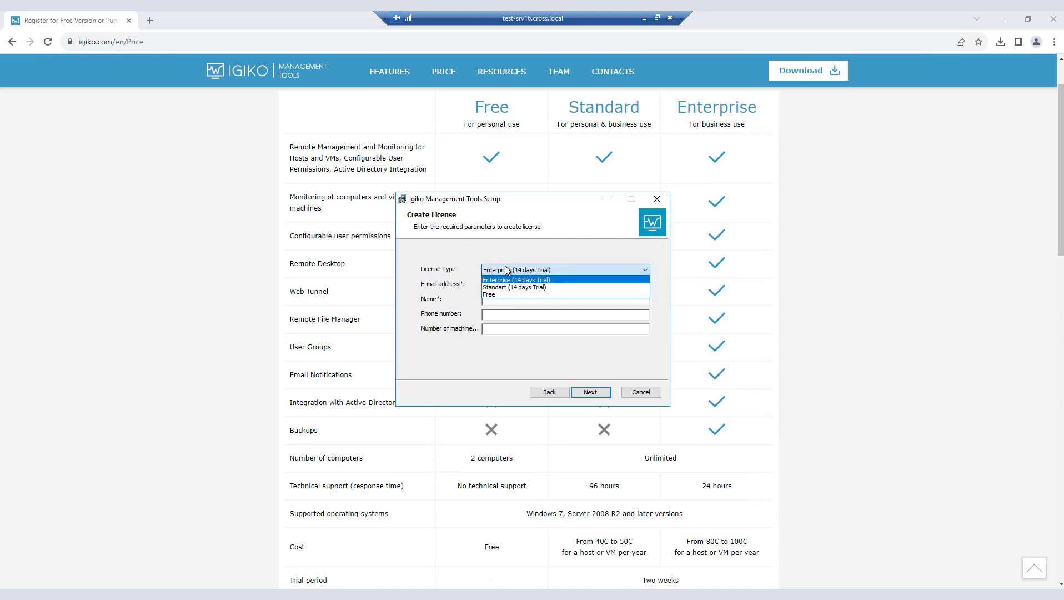
{"action": "left_click", "coordinate": [584, 269]}
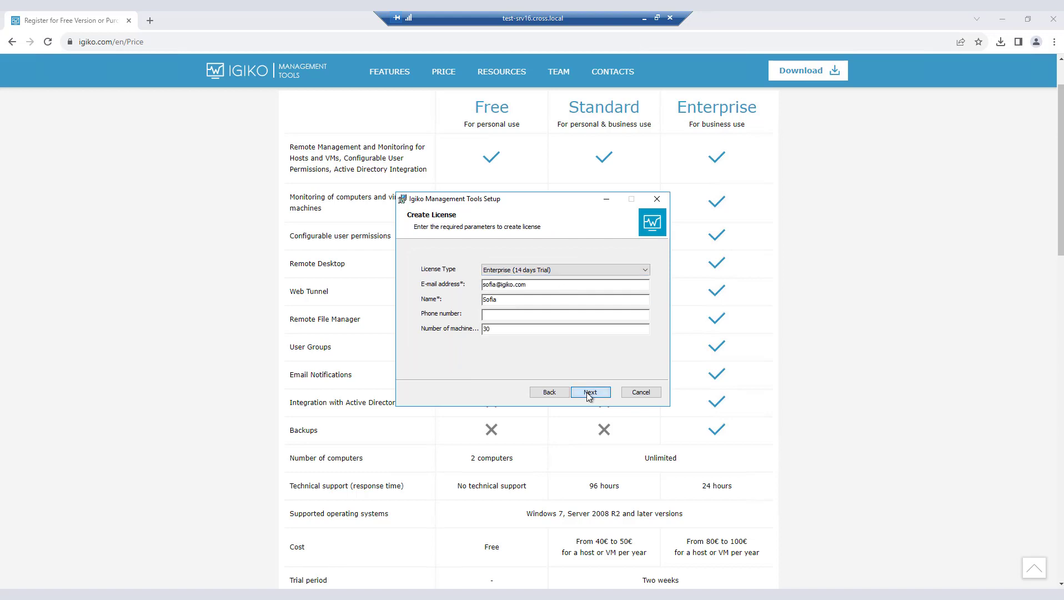
{"action": "left_click", "coordinate": [590, 393]}
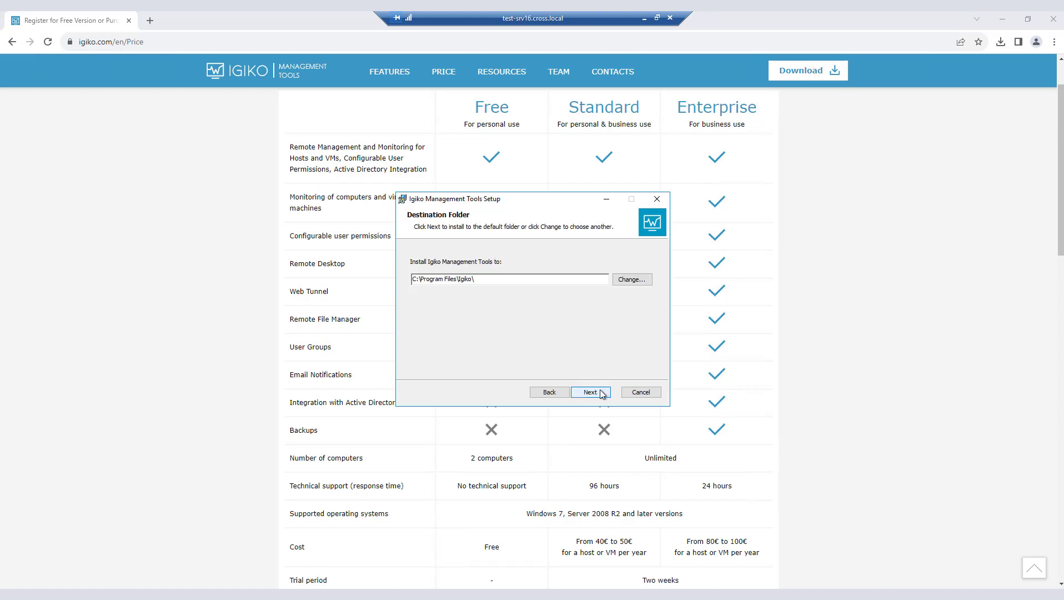
Step: Keep the destination folder C:\Program Files\Igiko\ and choose the Custom setup type with Custom Users authentication
{"action": "left_click", "coordinate": [600, 394]}
{"action": "left_click", "coordinate": [416, 287]}
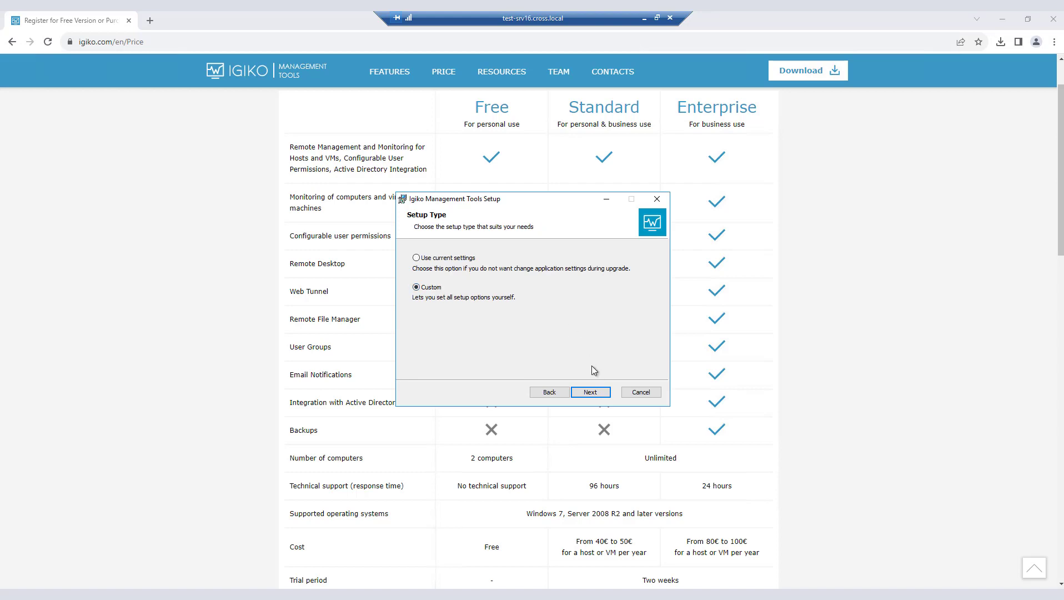
{"action": "left_click", "coordinate": [594, 393]}
{"action": "left_click", "coordinate": [597, 394]}
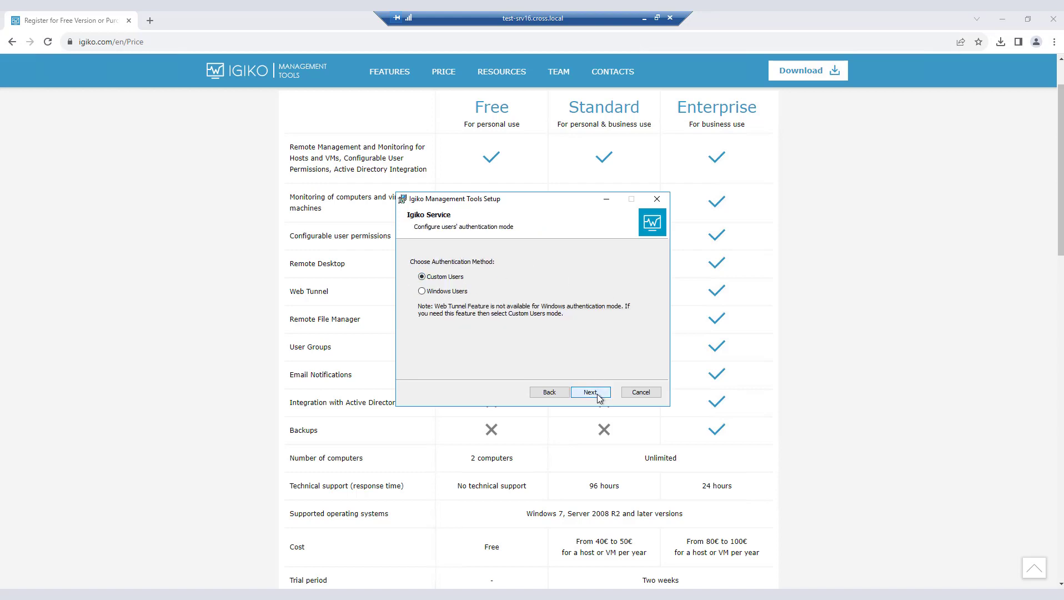
{"action": "left_click", "coordinate": [604, 394]}
Step: Keep web server port 80, guest console port 1339 and the SQLite (embedded) database, and install all product features
{"action": "left_click", "coordinate": [604, 394]}
{"action": "left_click", "coordinate": [591, 390]}
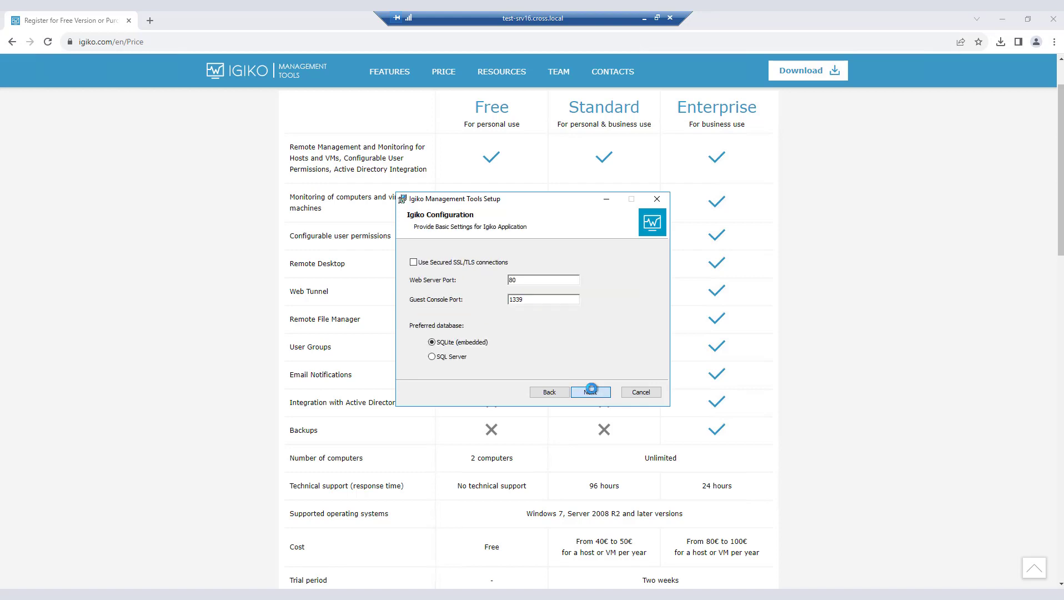
{"action": "left_click", "coordinate": [592, 390]}
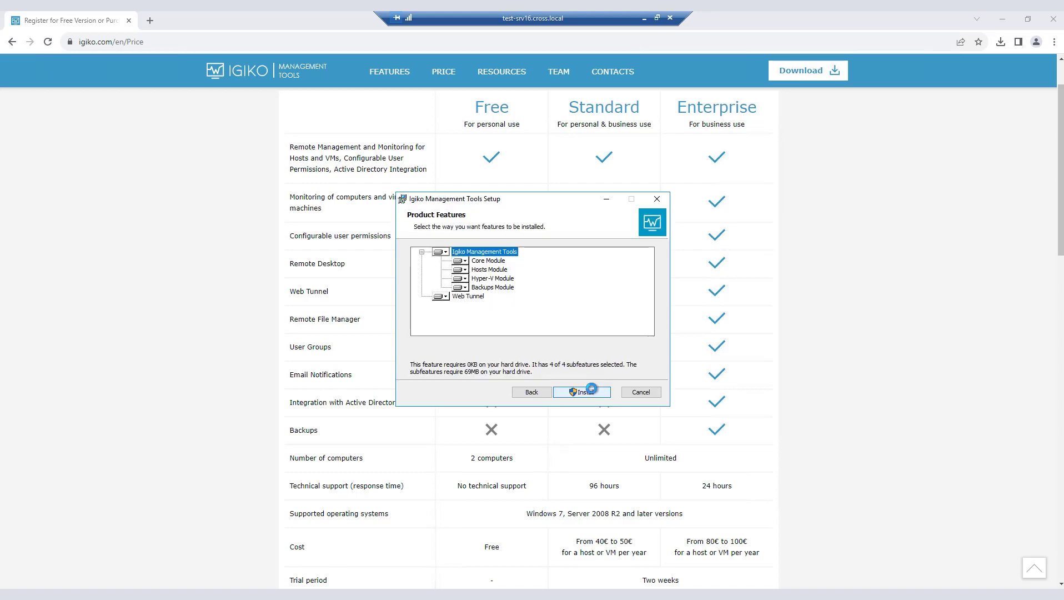
{"action": "left_click", "coordinate": [592, 390]}
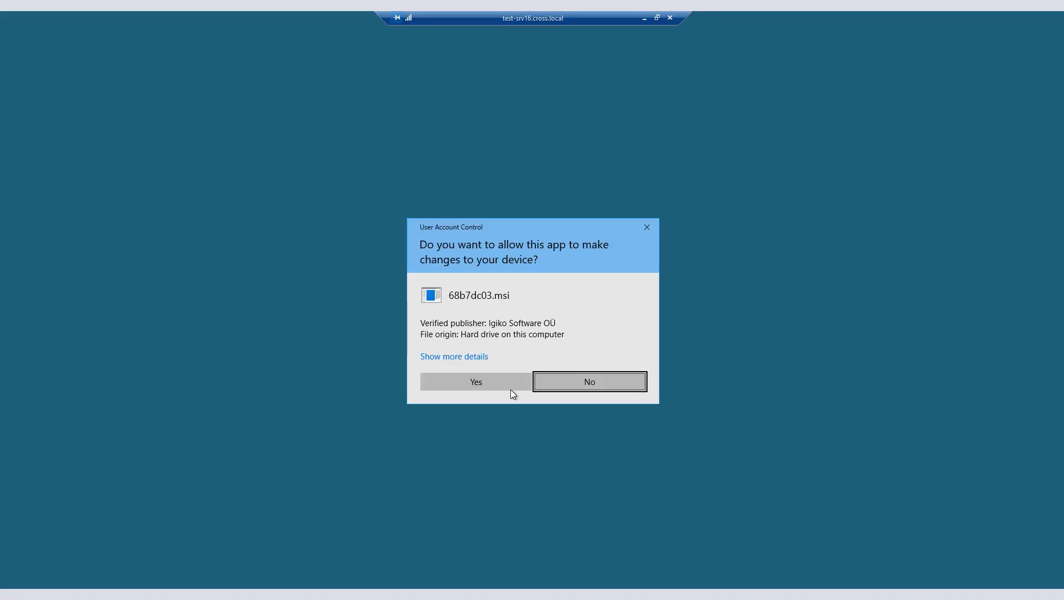
Step: Finish the setup with Igiko Management Tools opening in the web browser, and sign in with the administrator login and password
{"action": "left_click", "coordinate": [511, 390]}
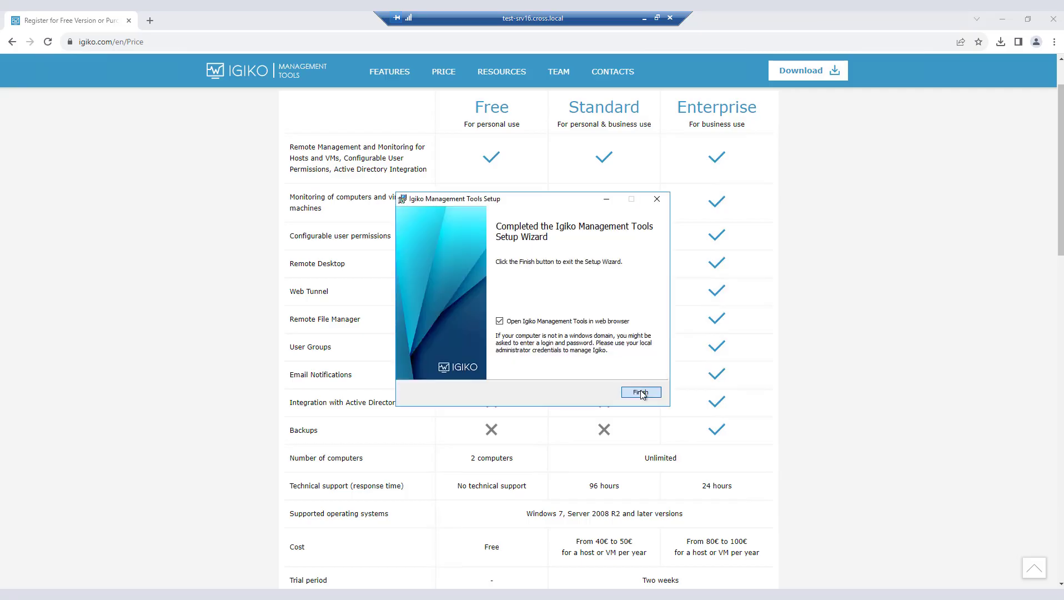
{"action": "left_click", "coordinate": [640, 392]}
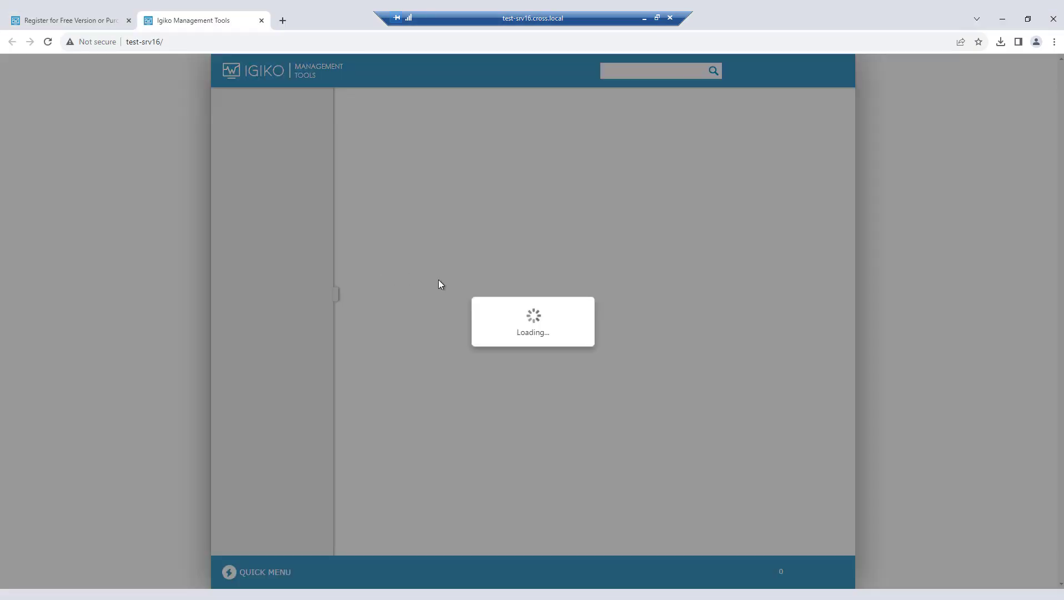
{"action": "left_click", "coordinate": [554, 278]}
{"action": "key", "text": "Return"}
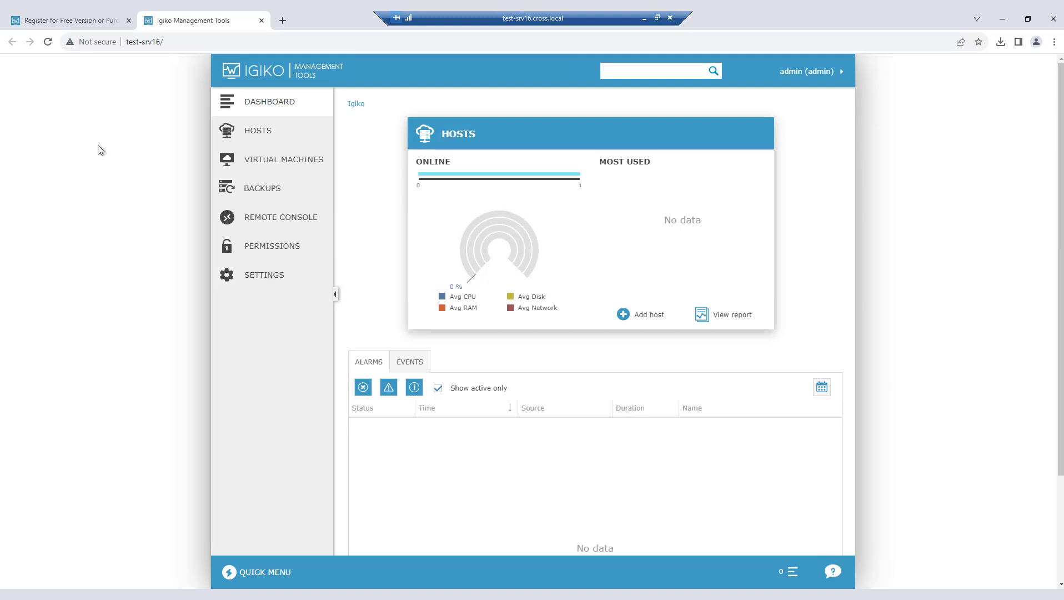
Step: Add the hosts rdg.cross.local and regard.cross.local from the active directory, using the domain login and account password
{"action": "left_click", "coordinate": [263, 135]}
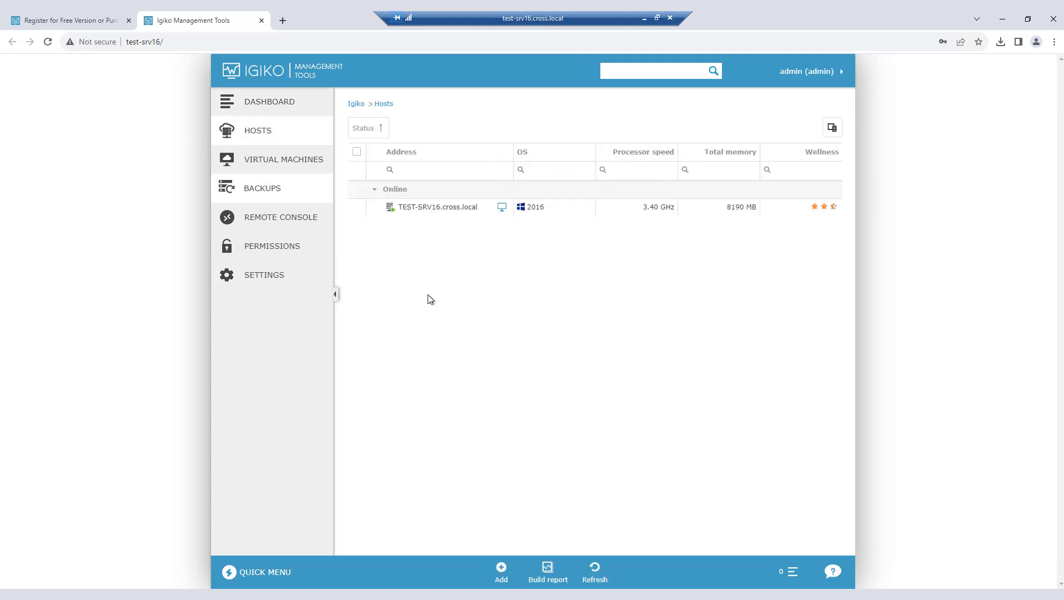
{"action": "left_click", "coordinate": [501, 572]}
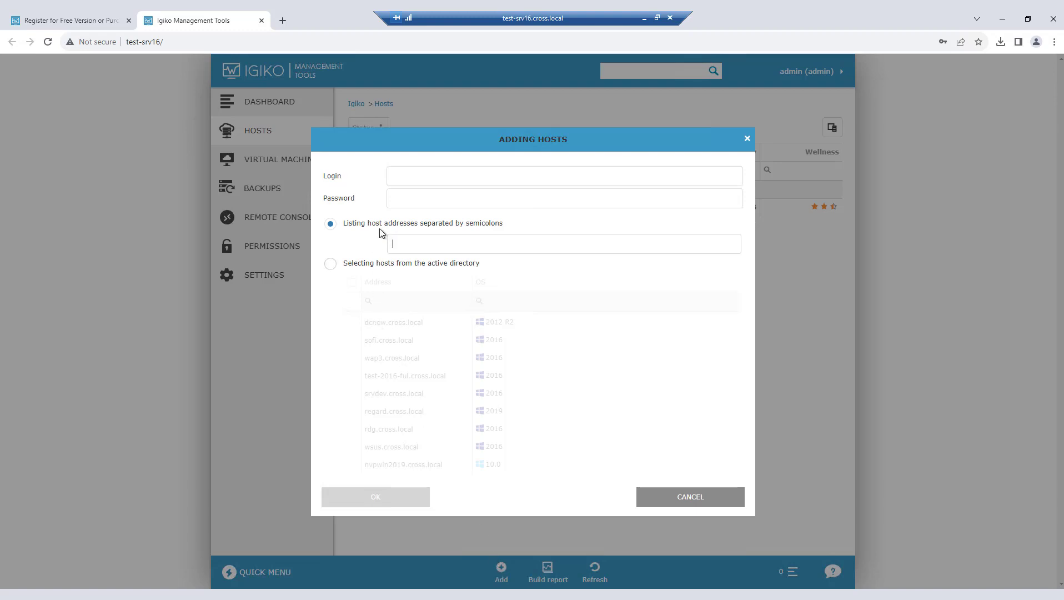
{"action": "left_click", "coordinate": [423, 169]}
{"action": "left_click", "coordinate": [477, 205]}
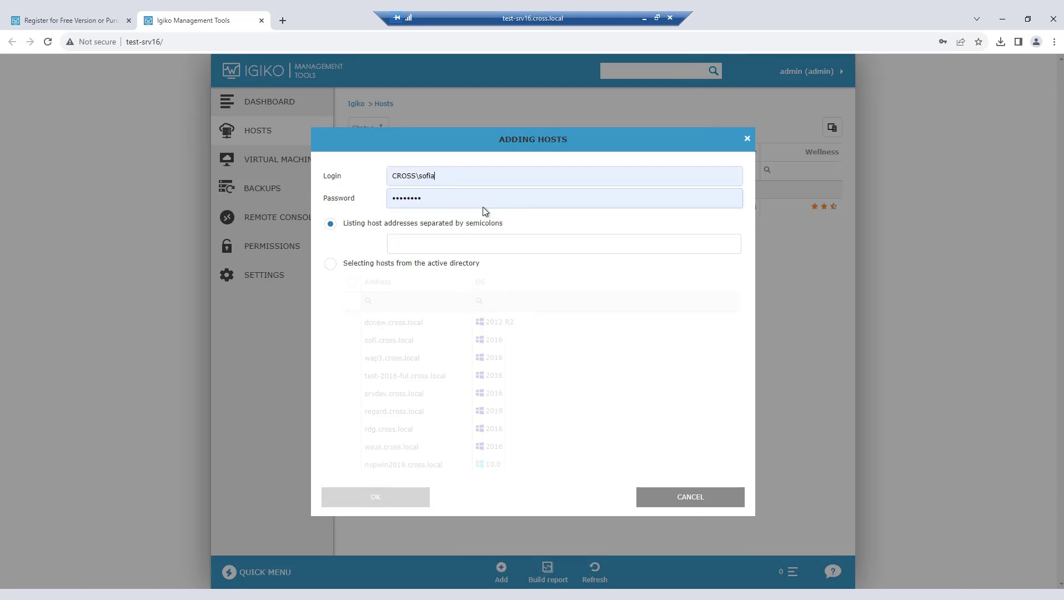
{"action": "left_click", "coordinate": [362, 268]}
{"action": "left_click", "coordinate": [381, 501]}
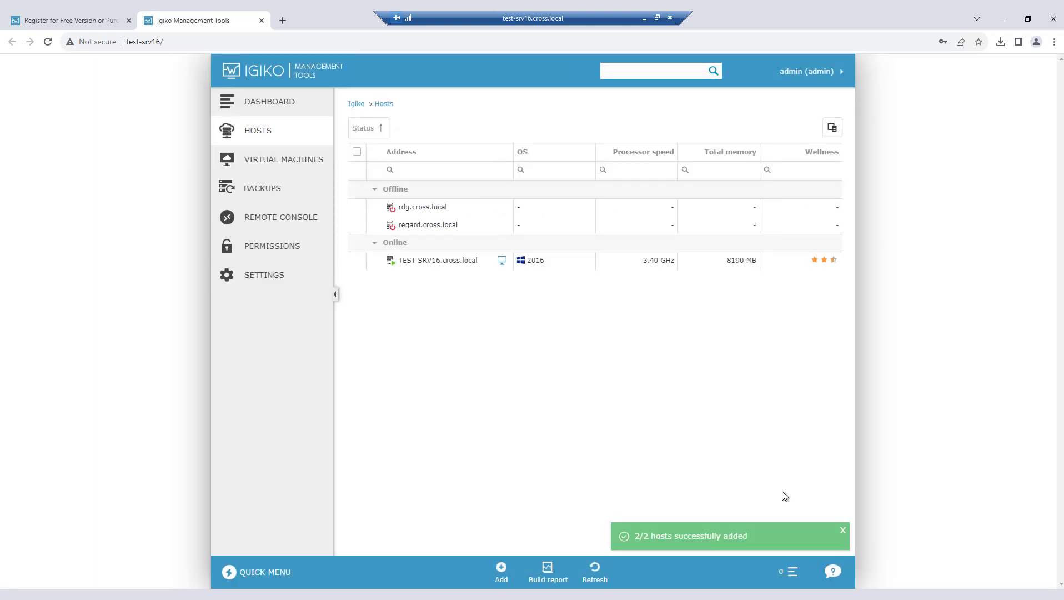
{"action": "left_click", "coordinate": [842, 531]}
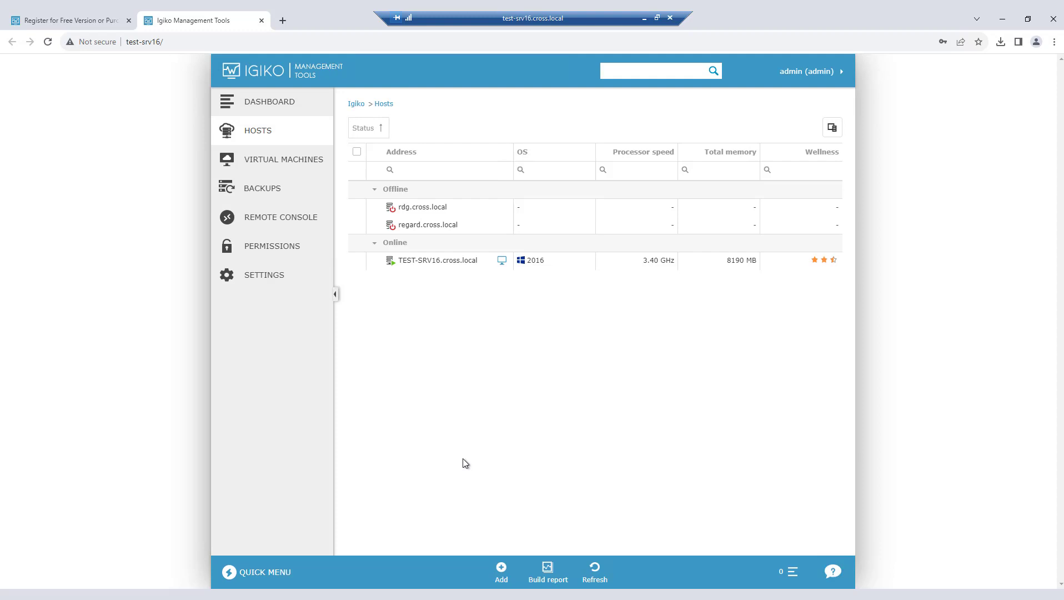
Step: Examine the summary, CPU, memory, disk, network, processes and installed programs of the host TEST-SRV16.cross.local
{"action": "left_click", "coordinate": [357, 226]}
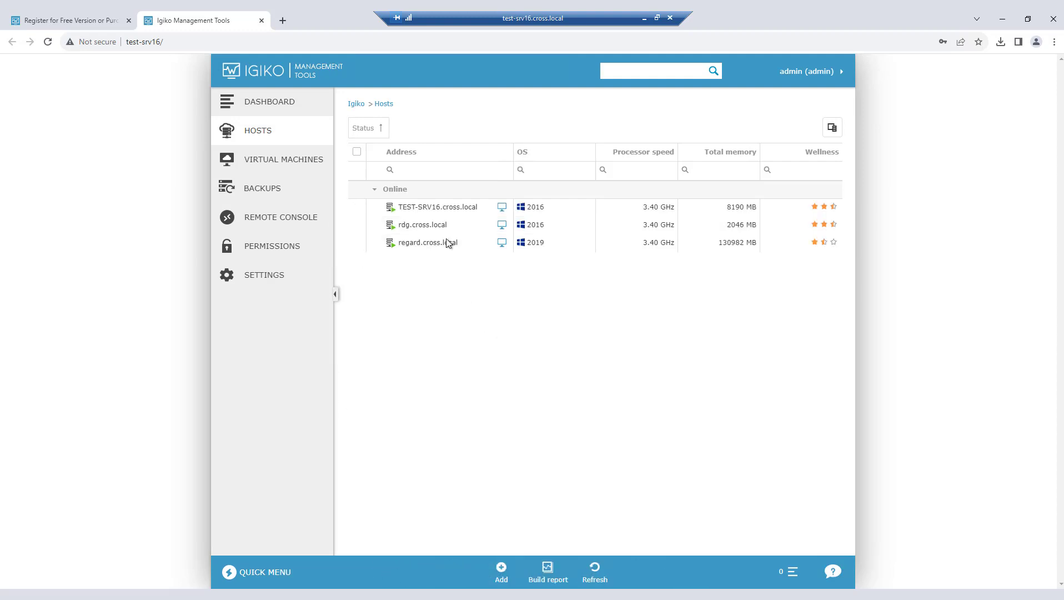
{"action": "left_click", "coordinate": [438, 207]}
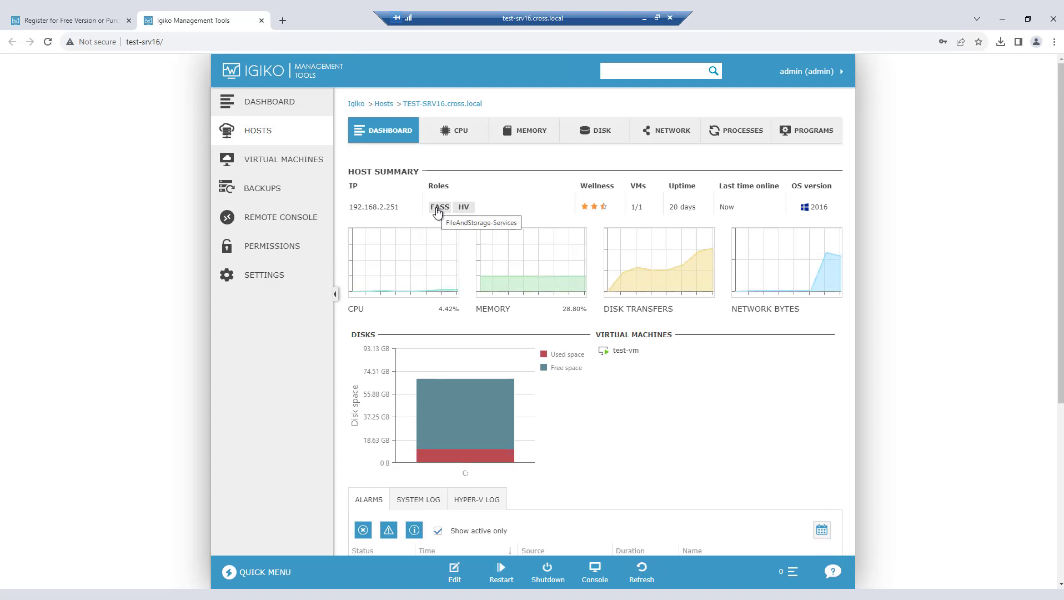
{"action": "left_click", "coordinate": [455, 132]}
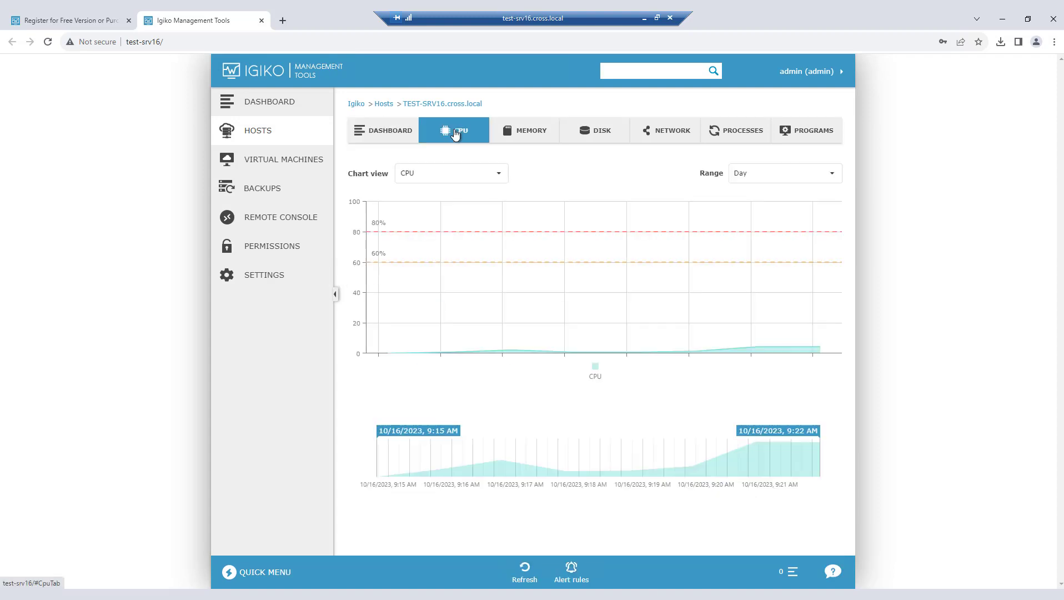
{"action": "left_click", "coordinate": [542, 137]}
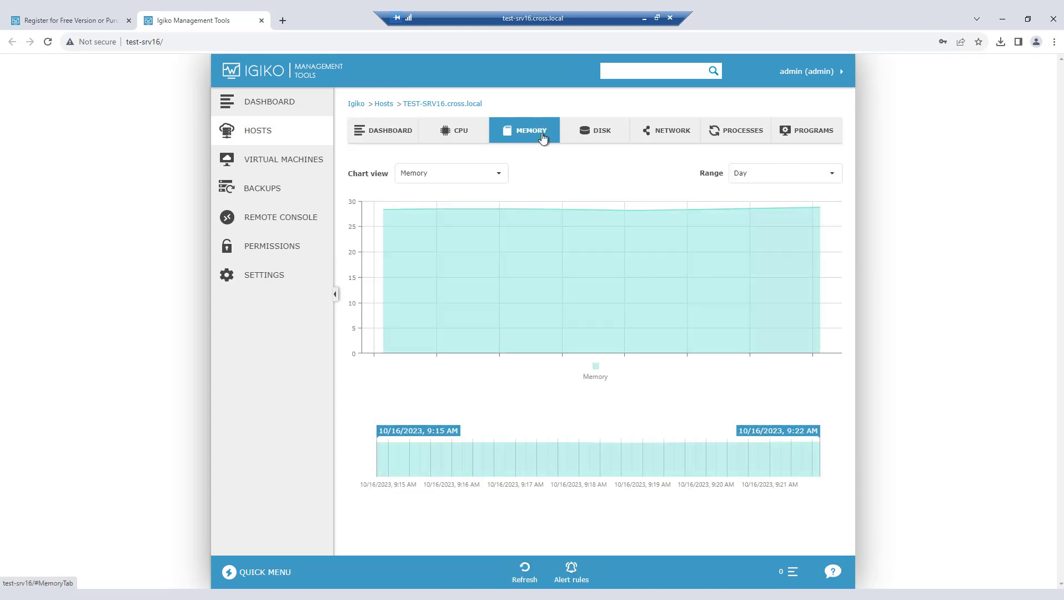
{"action": "left_click", "coordinate": [609, 139]}
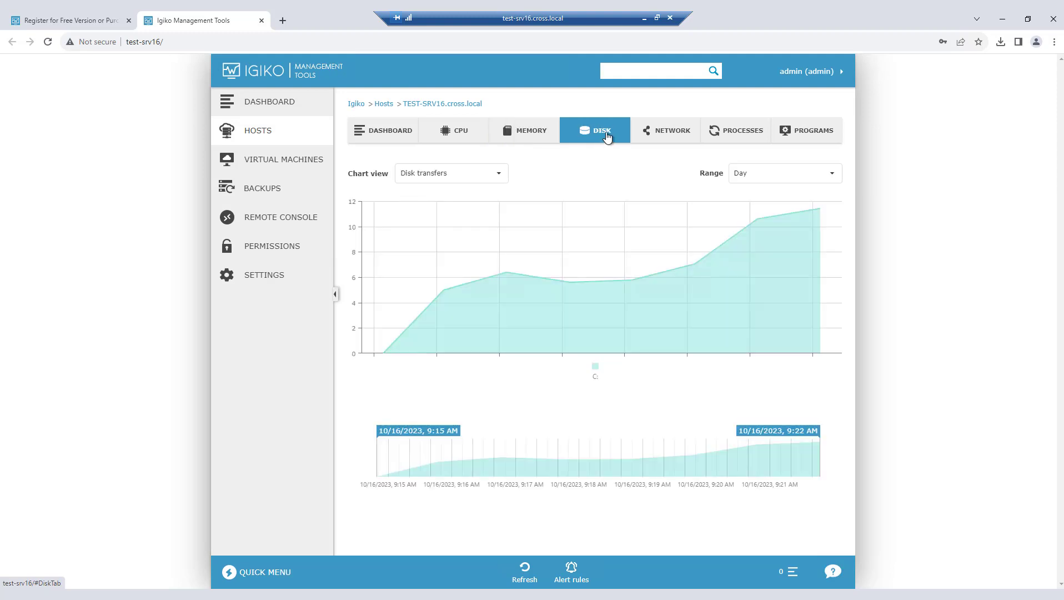
{"action": "left_click", "coordinate": [691, 136]}
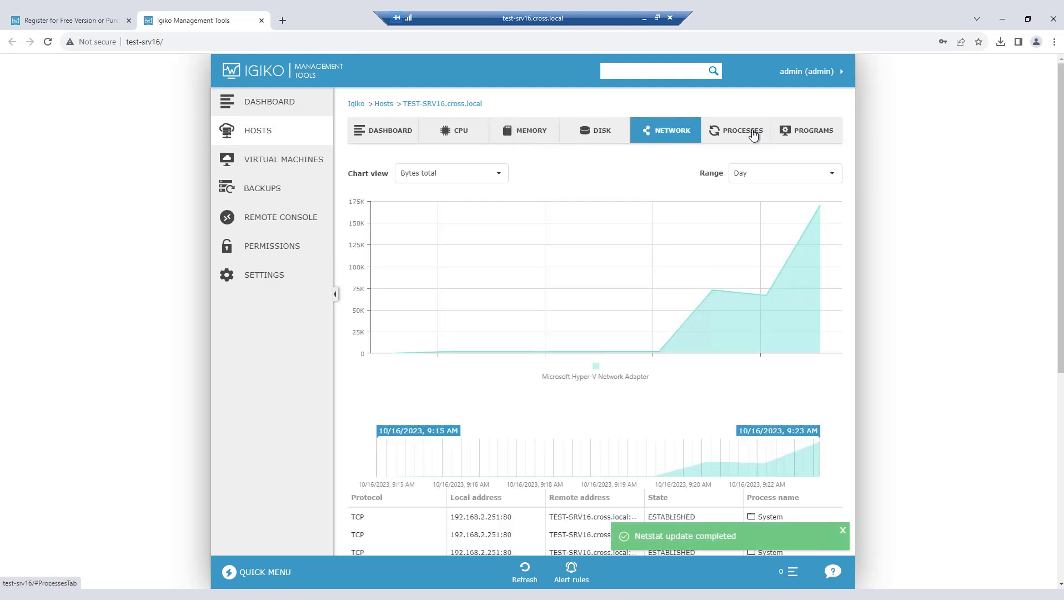
{"action": "left_click", "coordinate": [754, 135]}
{"action": "left_click", "coordinate": [802, 133]}
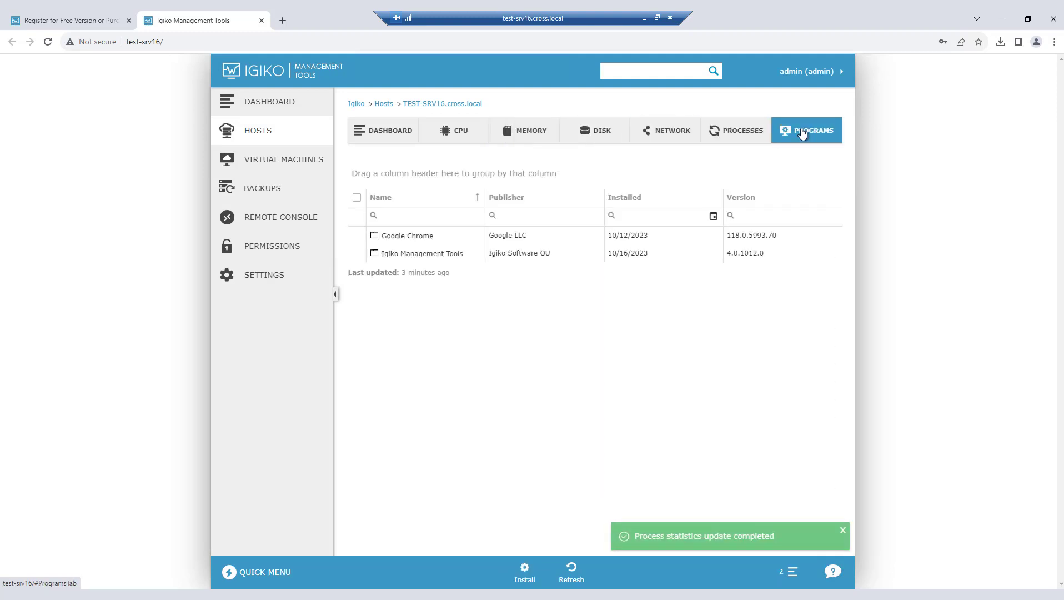
Step: View the overall dashboard of hosts and VMs, and open the list of virtual machines
{"action": "left_click", "coordinate": [283, 112]}
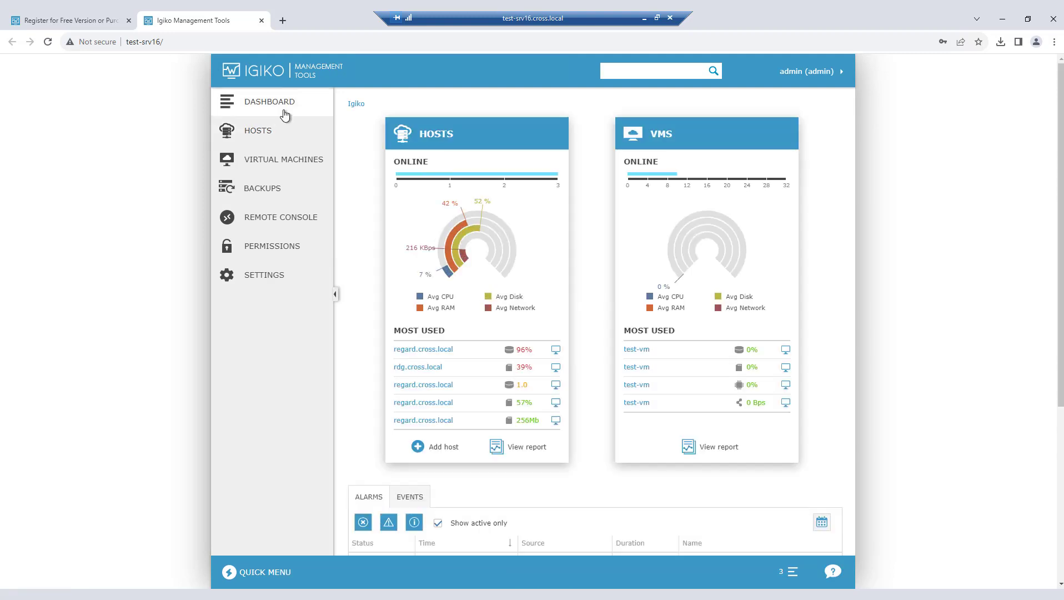
{"action": "left_click", "coordinate": [283, 169]}
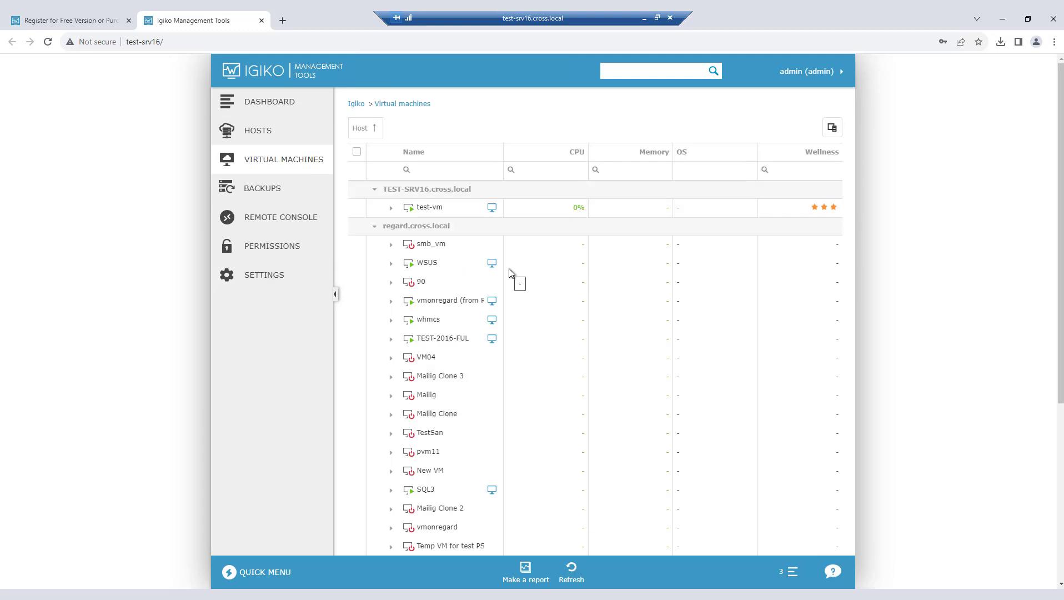
Step: View the virtual machine summary of test-vm, return to the list of virtual machines, and select test-vm
{"action": "left_click", "coordinate": [432, 207]}
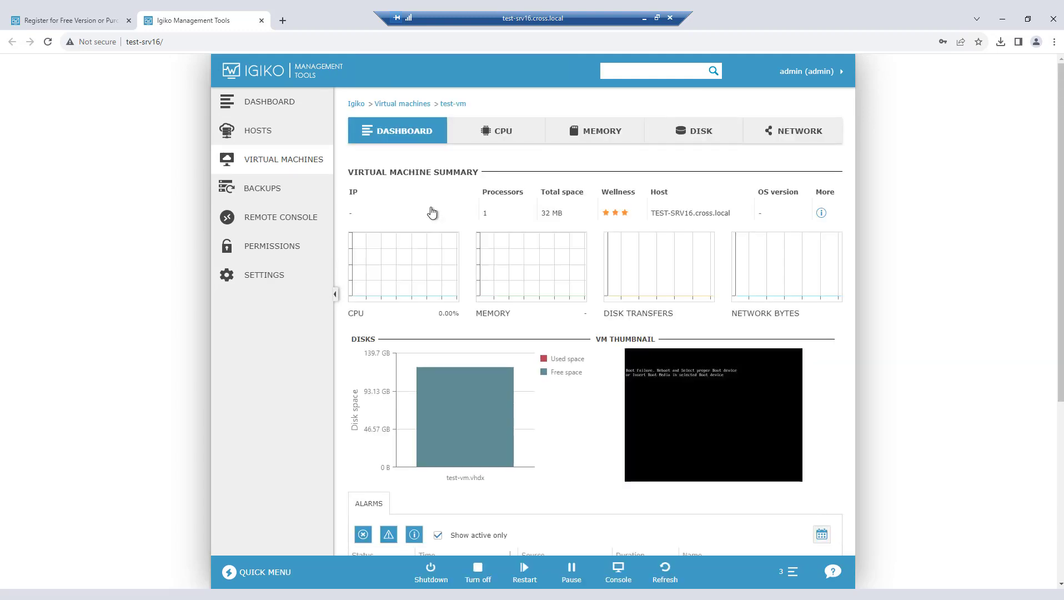
{"action": "left_click", "coordinate": [404, 104]}
{"action": "left_click", "coordinate": [356, 207]}
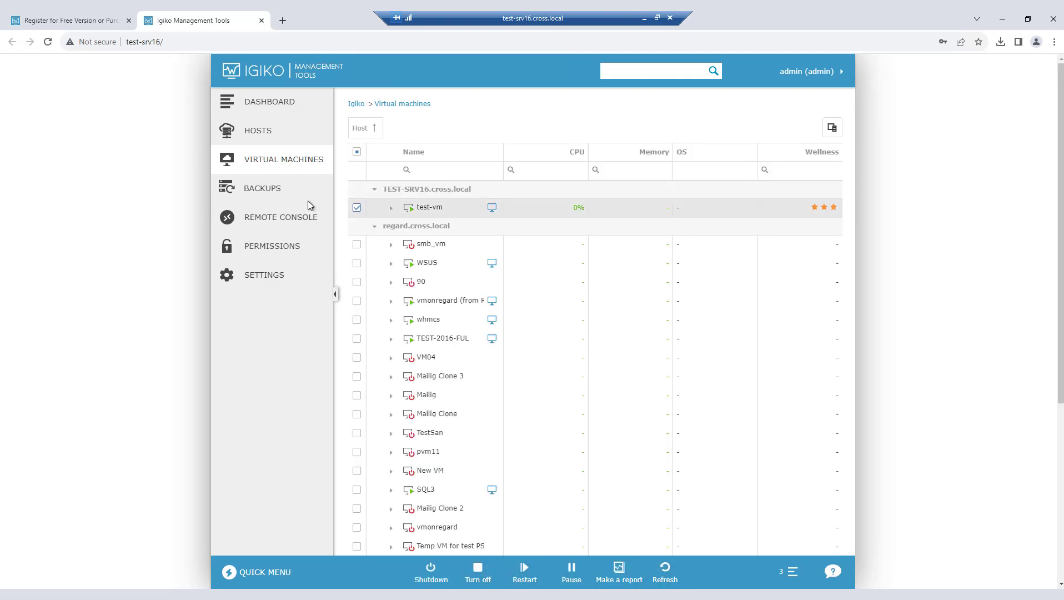
Step: Add a backup storage named Storage of type Local disk with the path C:\backups
{"action": "left_click", "coordinate": [283, 195]}
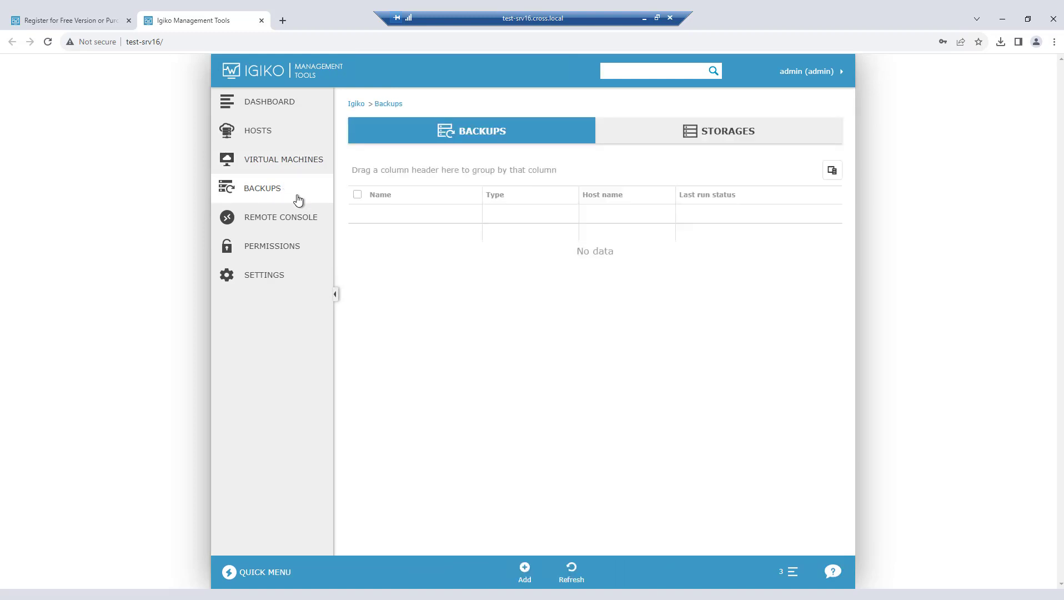
{"action": "left_click", "coordinate": [695, 138]}
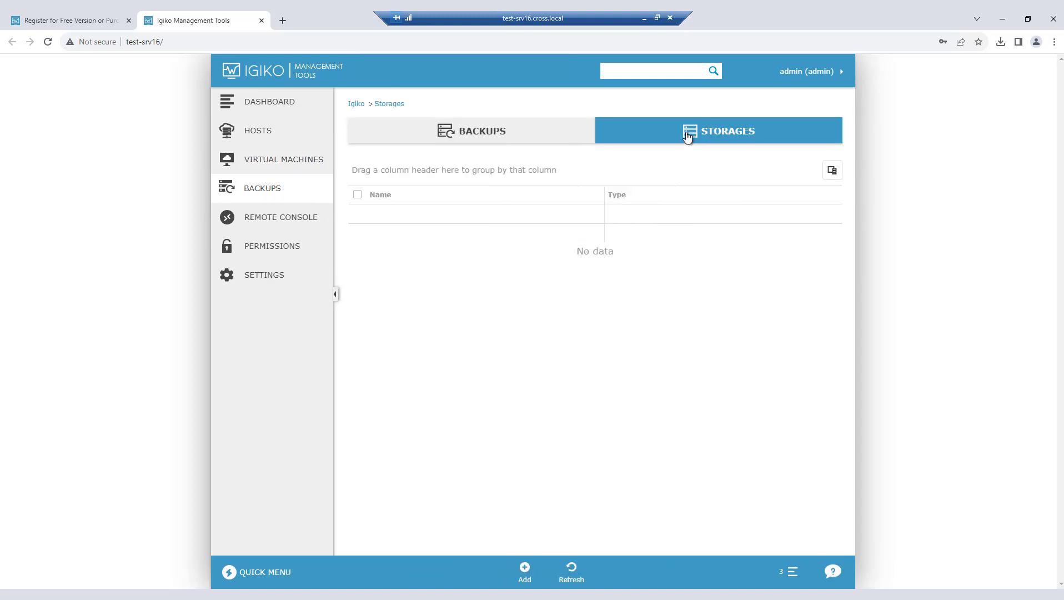
{"action": "left_click", "coordinate": [525, 572]}
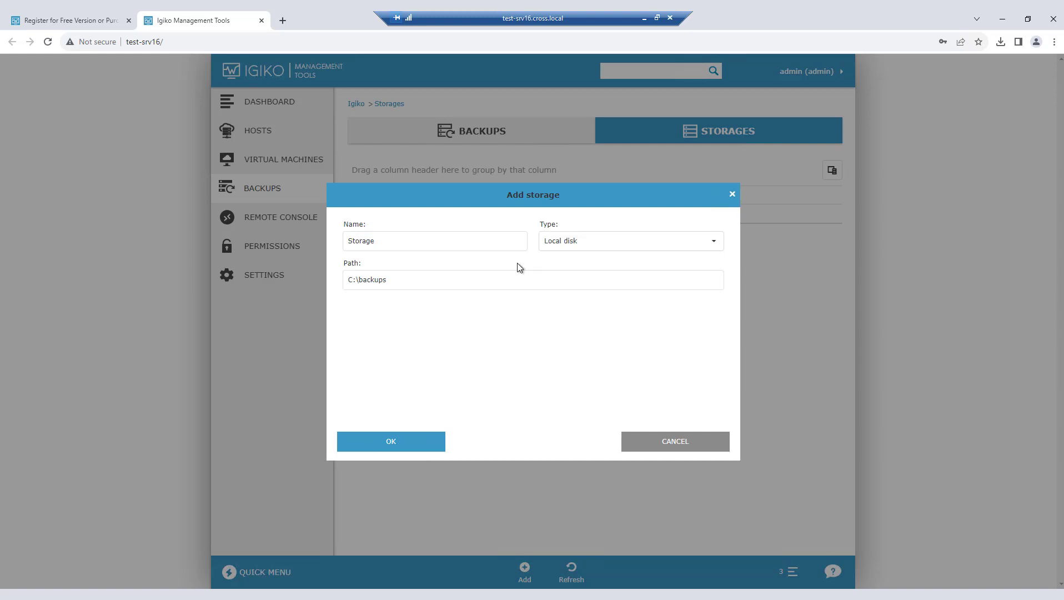
{"action": "left_click", "coordinate": [434, 441]}
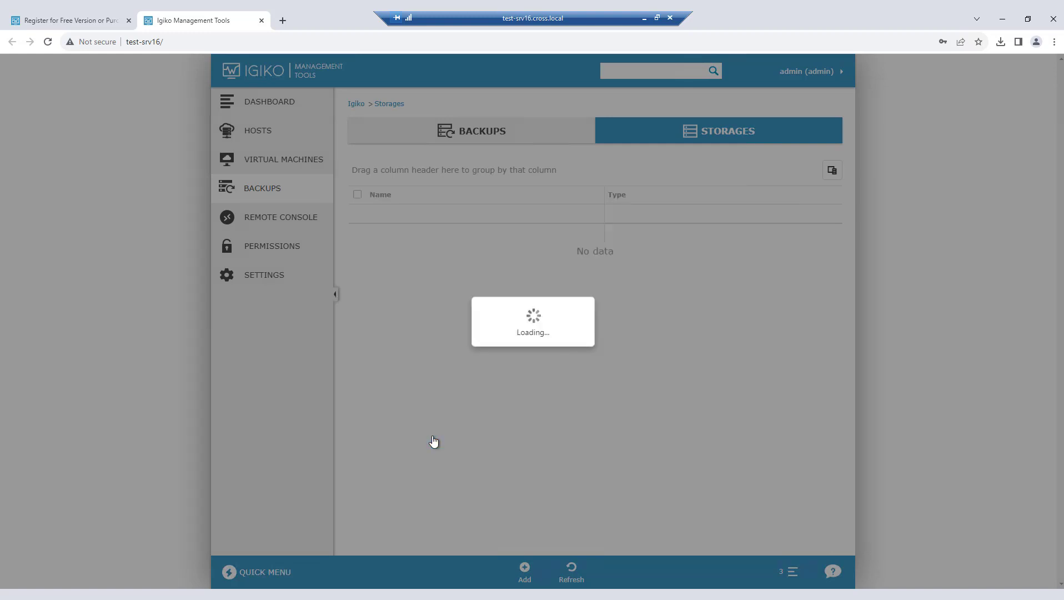
Step: Start a new backup named Backup with the type Directory on the host TEST-SRV16.cross.local
{"action": "left_click", "coordinate": [465, 134]}
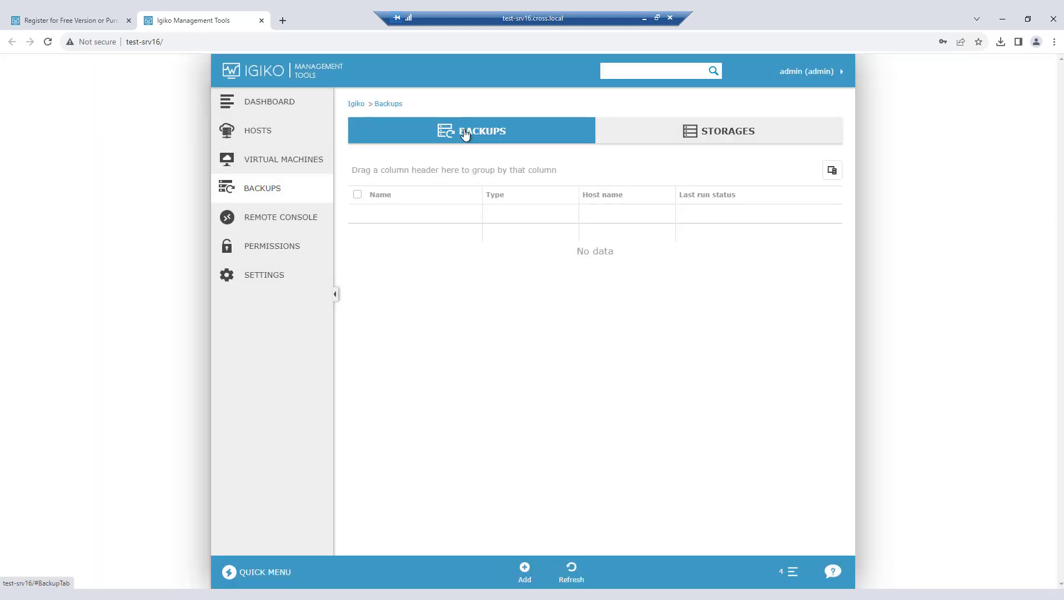
{"action": "left_click", "coordinate": [527, 584]}
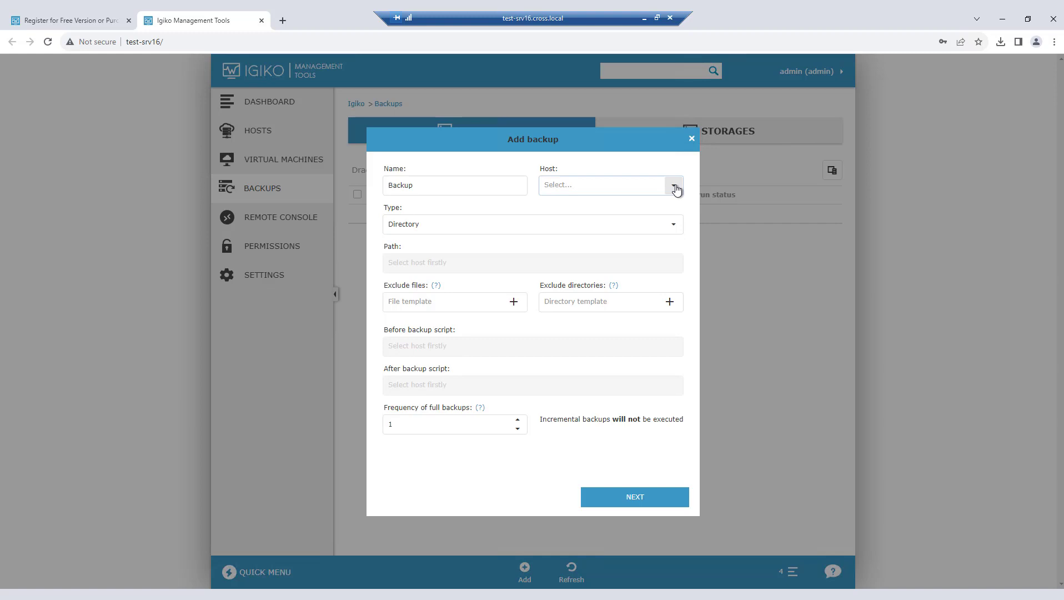
{"action": "left_click", "coordinate": [672, 227]}
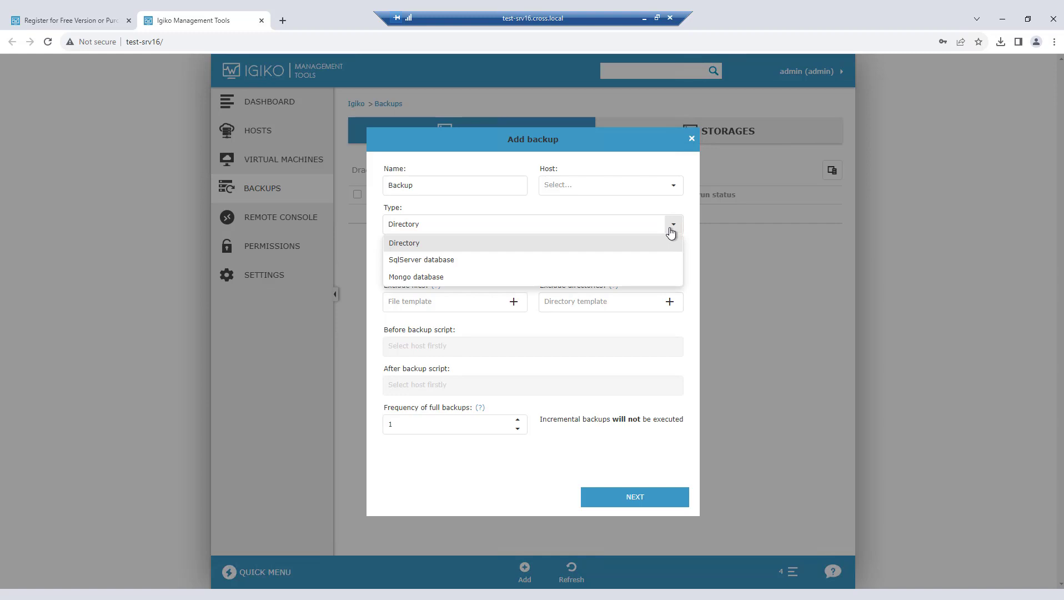
{"action": "left_click", "coordinate": [641, 243]}
{"action": "left_click", "coordinate": [672, 185]}
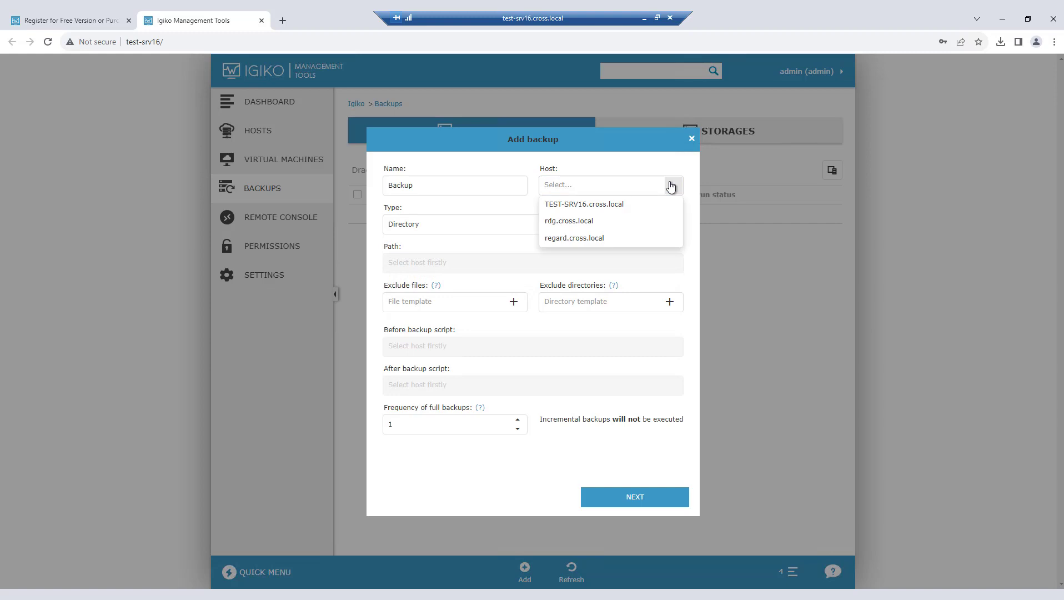
{"action": "left_click", "coordinate": [612, 204]}
Step: Browse the host for the backup path, authenticating with the domain login and account password
{"action": "left_click", "coordinate": [555, 257]}
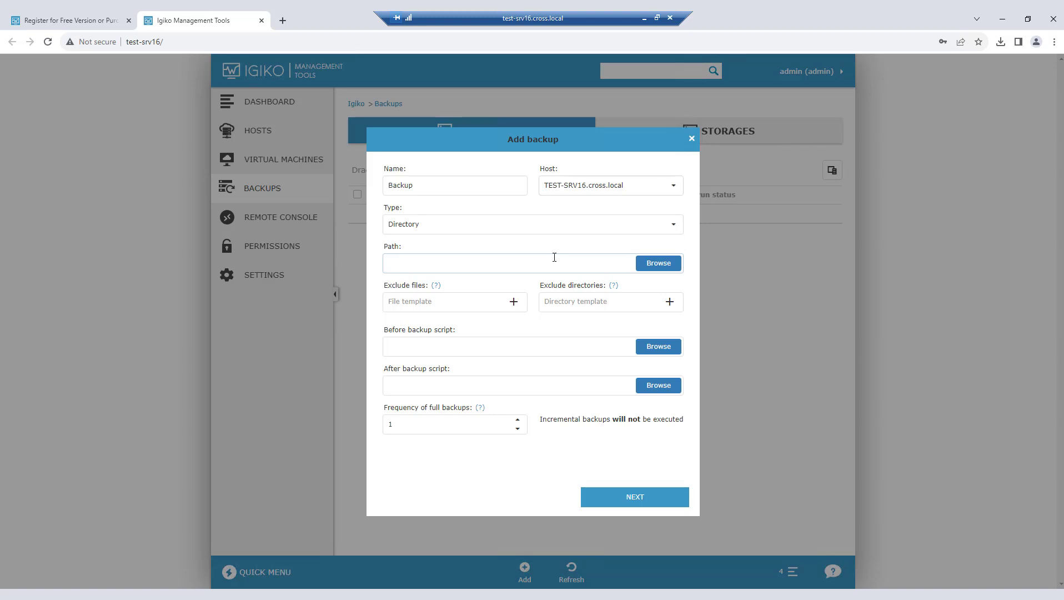
{"action": "left_click", "coordinate": [657, 264]}
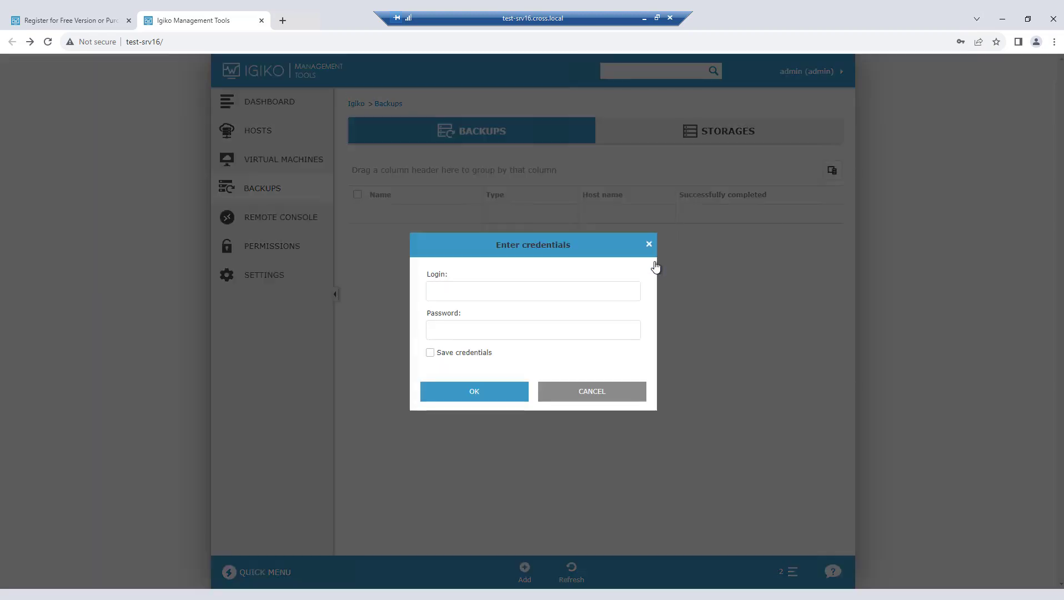
{"action": "left_click", "coordinate": [525, 290]}
{"action": "left_click", "coordinate": [527, 317]}
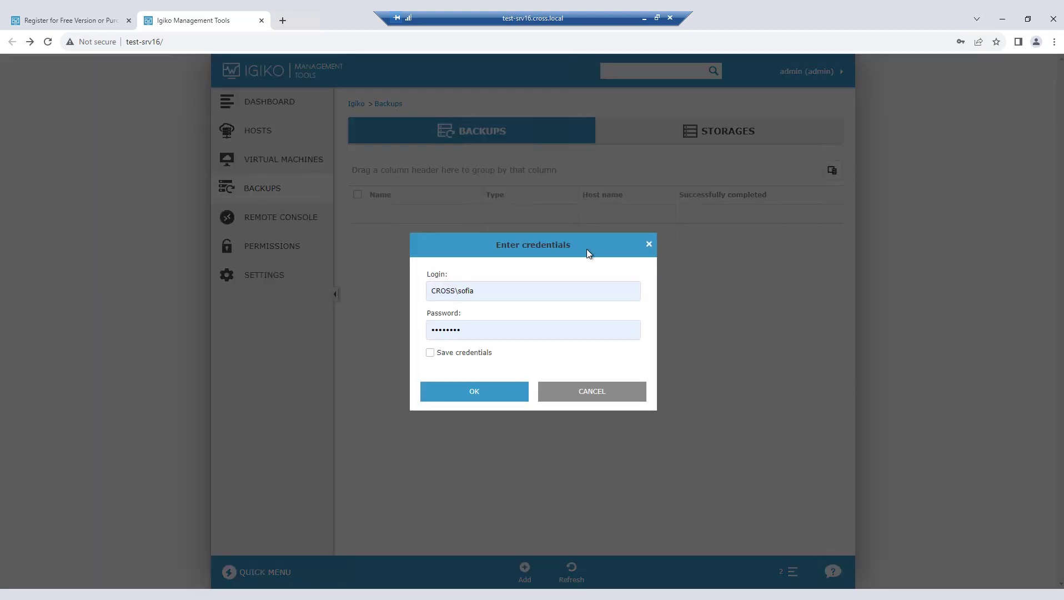
{"action": "left_click", "coordinate": [484, 391]}
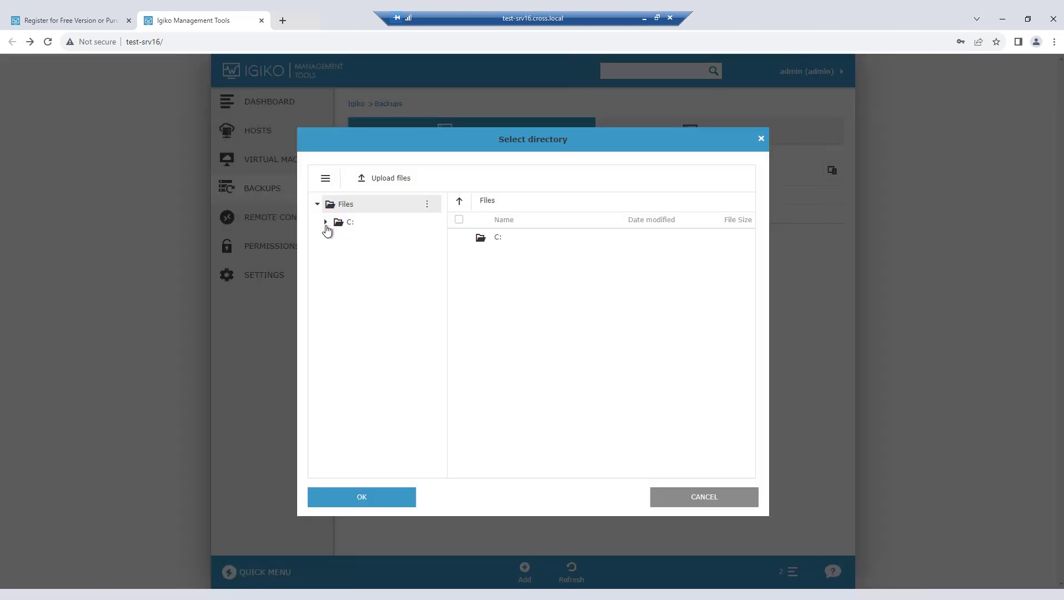
Step: Set the backup path to the Igiko articles folder on the user's desktop under C:/Users
{"action": "left_click", "coordinate": [325, 222]}
{"action": "left_click", "coordinate": [347, 329]}
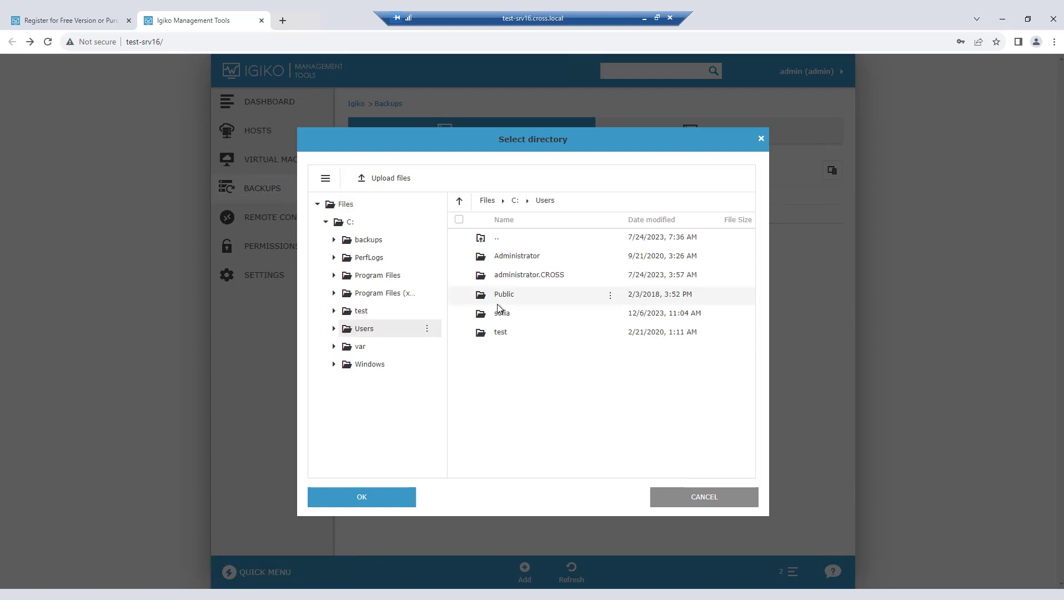
{"action": "double_click", "coordinate": [499, 311]}
{"action": "double_click", "coordinate": [498, 274]}
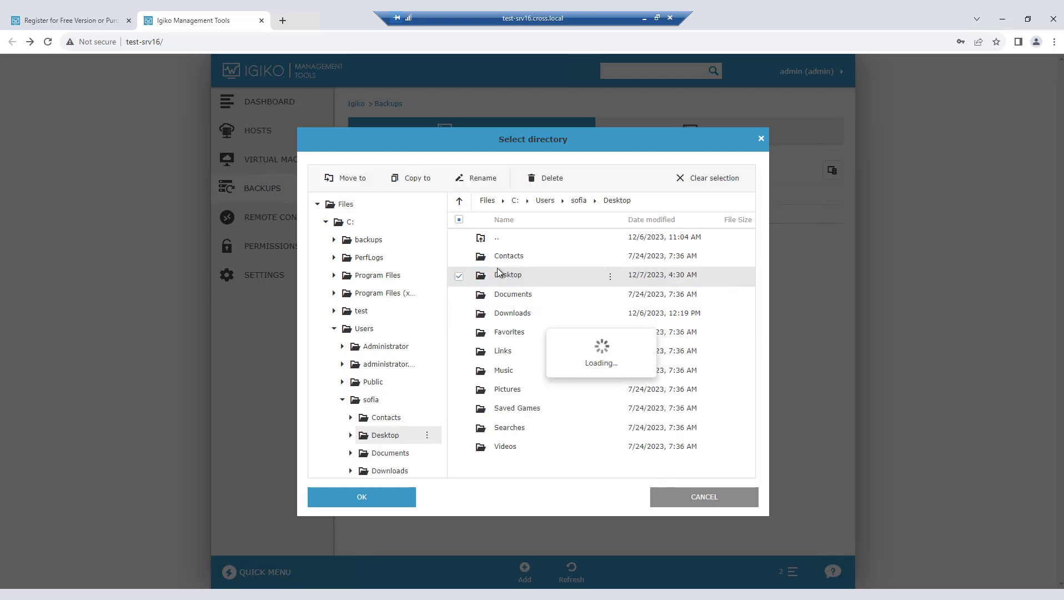
{"action": "left_click", "coordinate": [503, 275]}
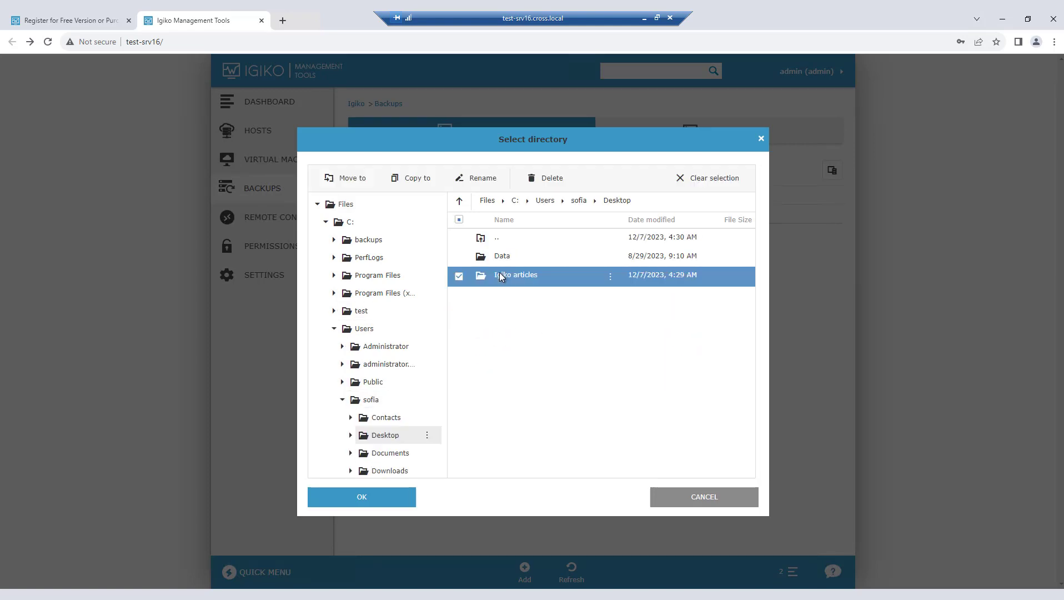
{"action": "left_click", "coordinate": [388, 500]}
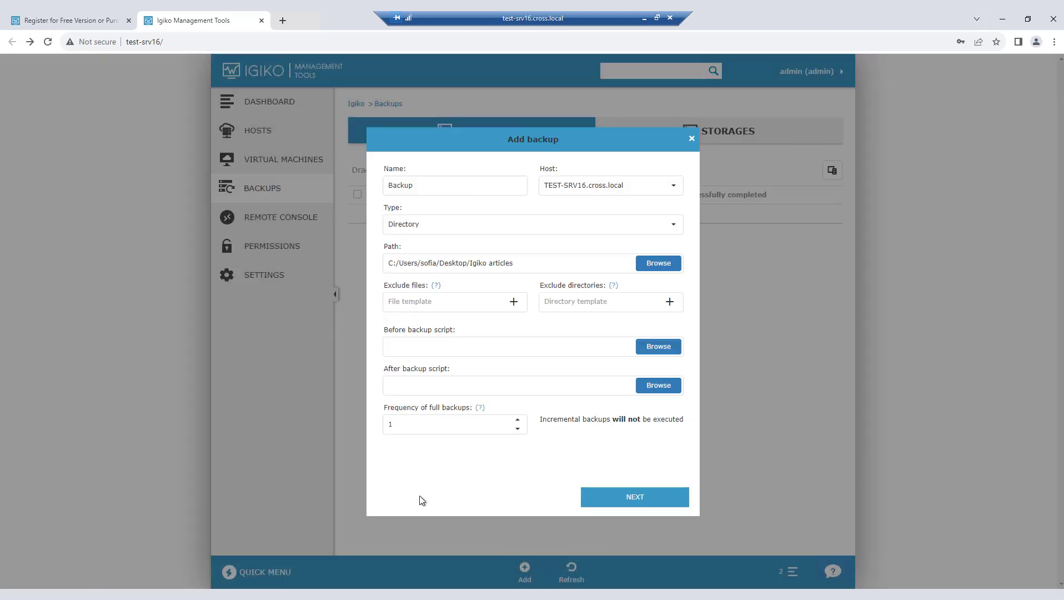
Step: Set the frequency of full backups to 5
{"action": "mouse_move", "coordinate": [614, 286]}
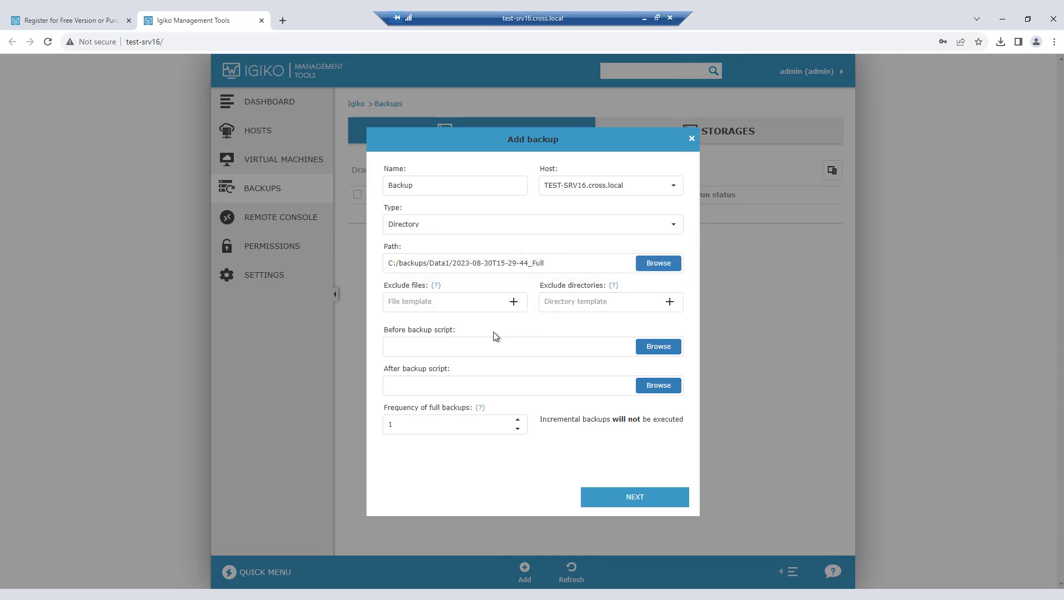
{"action": "left_click", "coordinate": [517, 420]}
{"action": "left_click", "coordinate": [518, 420]}
{"action": "left_click", "coordinate": [518, 420]}
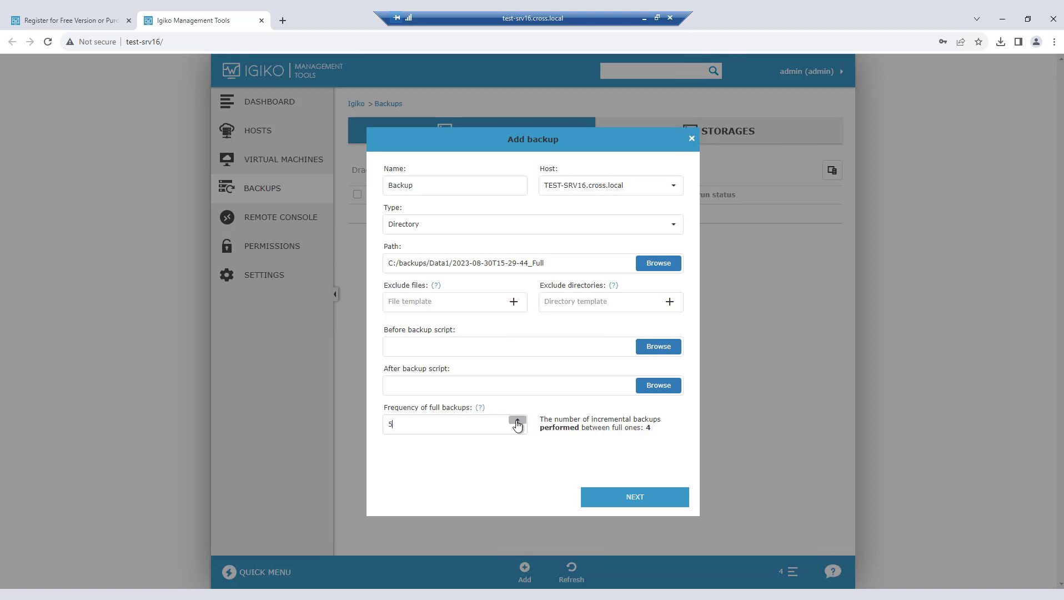
{"action": "left_click", "coordinate": [518, 420]}
Step: Set the before backup script to stop-app.ps1 from the user's desktop, authenticating with the domain login and account password
{"action": "left_click", "coordinate": [659, 346]}
{"action": "left_click", "coordinate": [483, 396]}
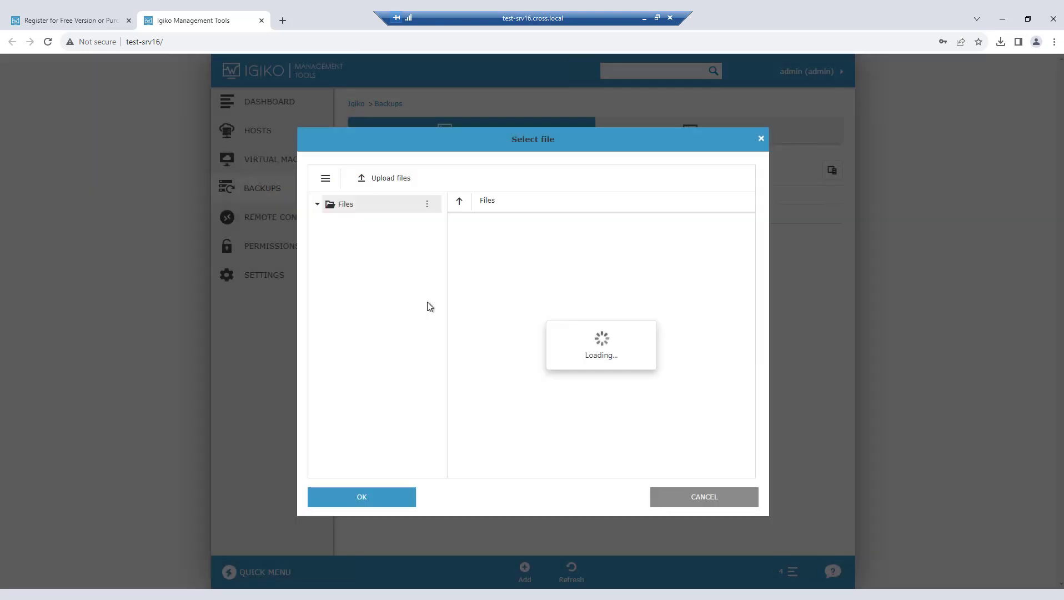
{"action": "left_click", "coordinate": [326, 222]}
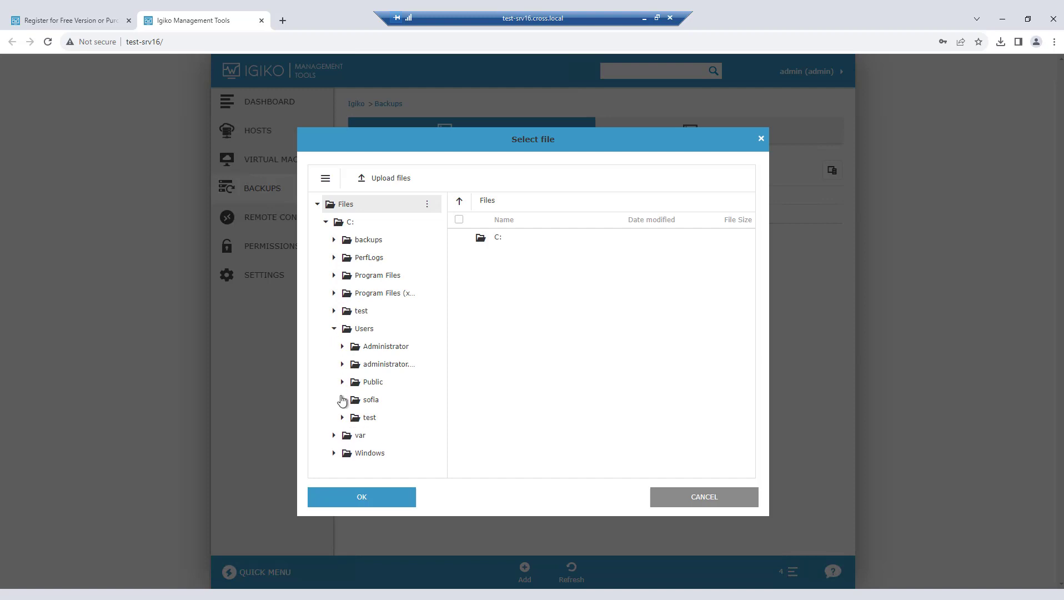
{"action": "left_click", "coordinate": [342, 399]}
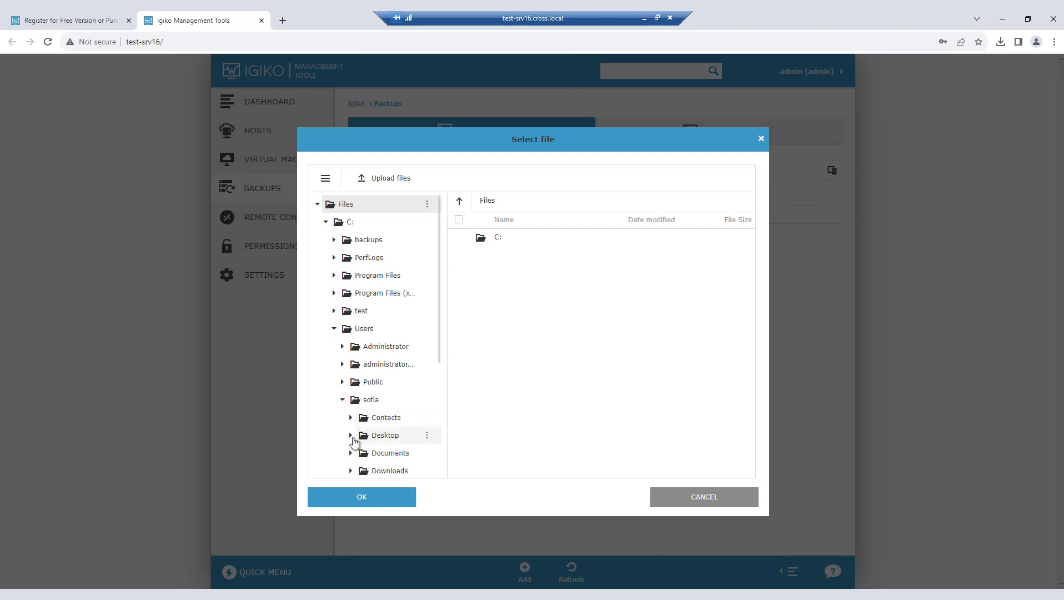
{"action": "left_click", "coordinate": [362, 439]}
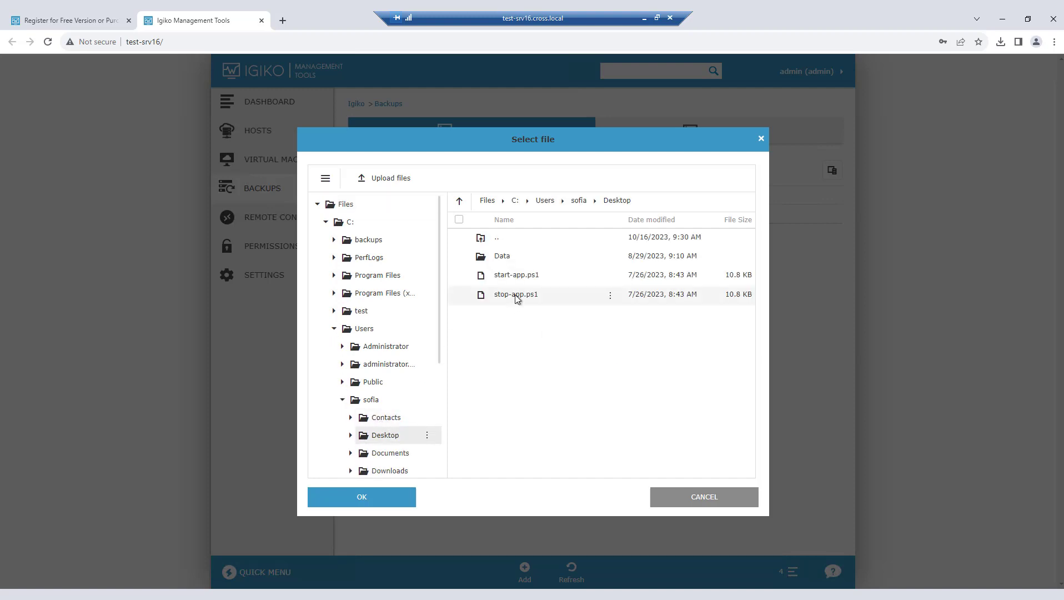
{"action": "left_click", "coordinate": [515, 294]}
{"action": "left_click", "coordinate": [399, 500]}
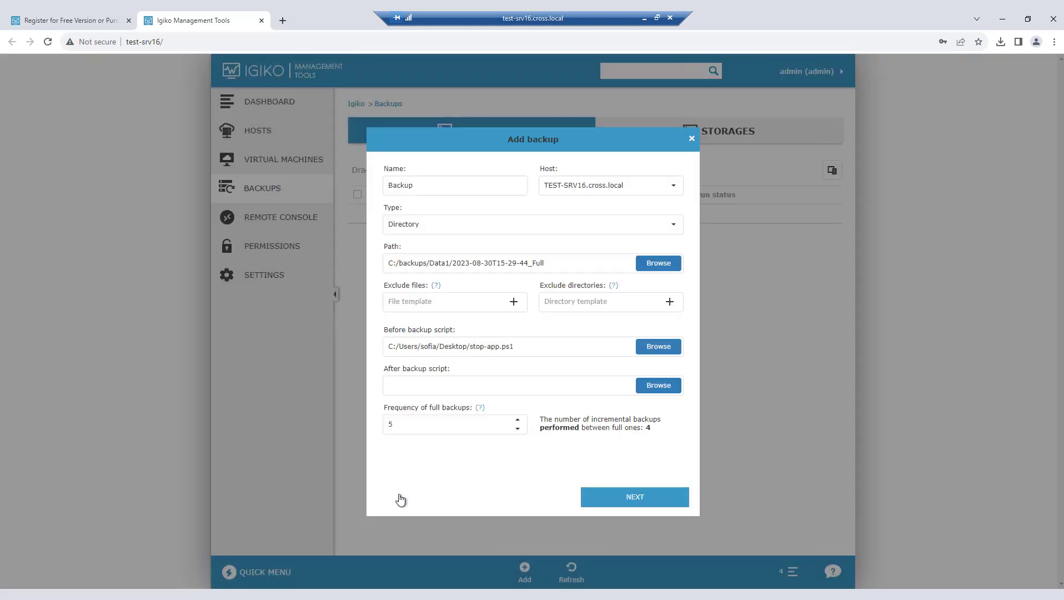
Step: Set the after backup script to start-app.ps1 from the user's desktop, authenticating with the domain login and account password
{"action": "left_click", "coordinate": [656, 387]}
{"action": "left_click", "coordinate": [483, 290]}
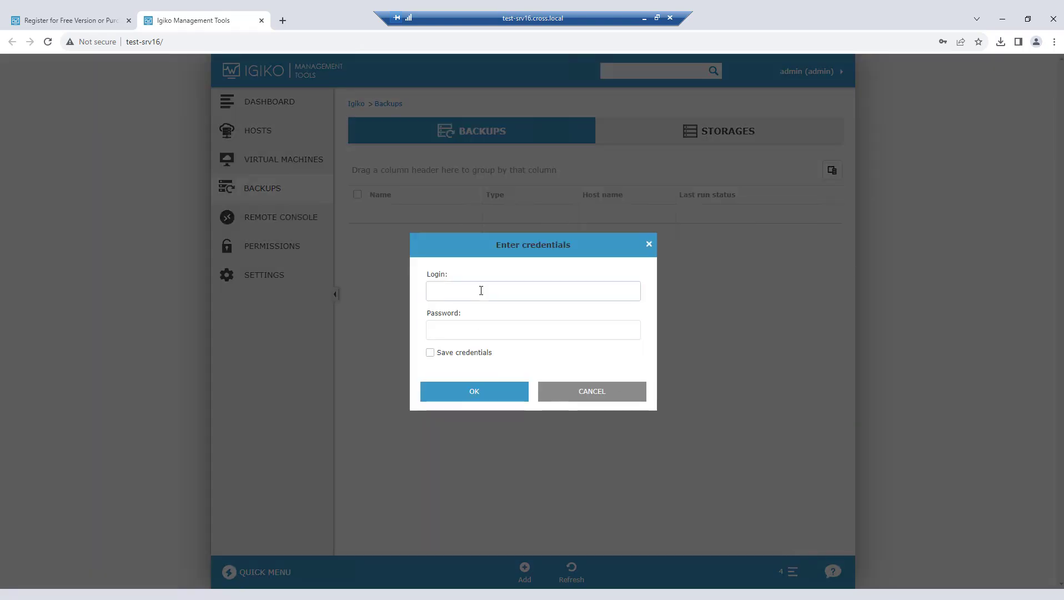
{"action": "left_click", "coordinate": [534, 328]}
{"action": "left_click", "coordinate": [481, 393]}
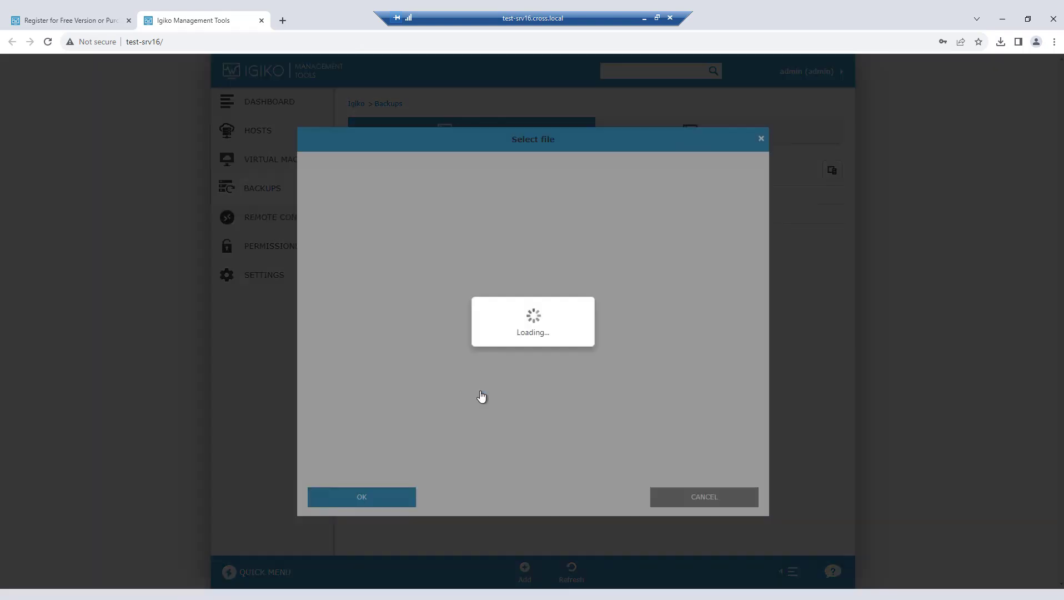
{"action": "left_click", "coordinate": [382, 502]}
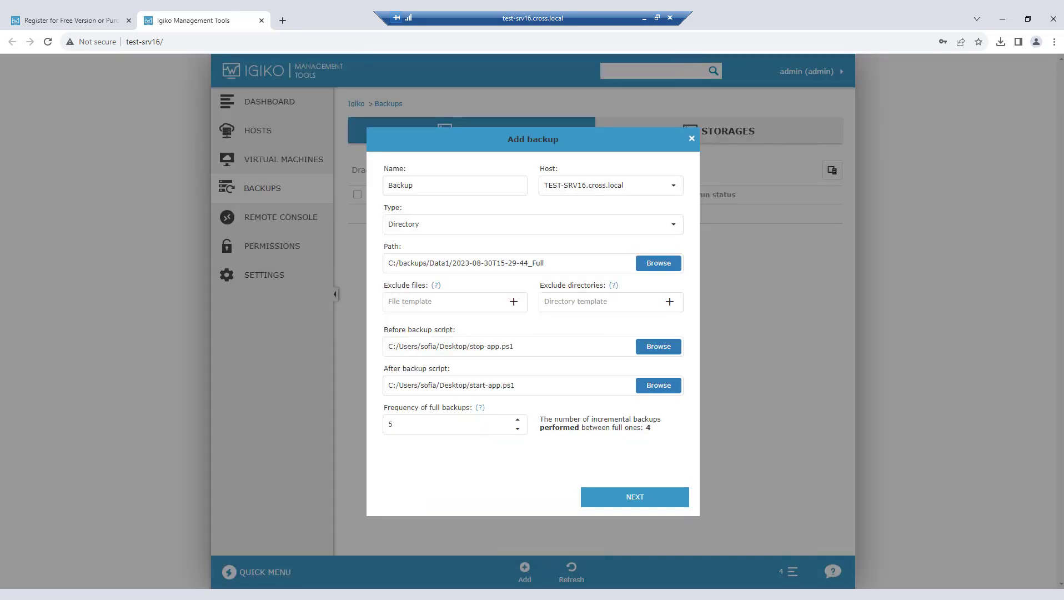
Step: Continue to the storage and schedule settings of the backup, and choose Storage as its storage
{"action": "left_click", "coordinate": [611, 498]}
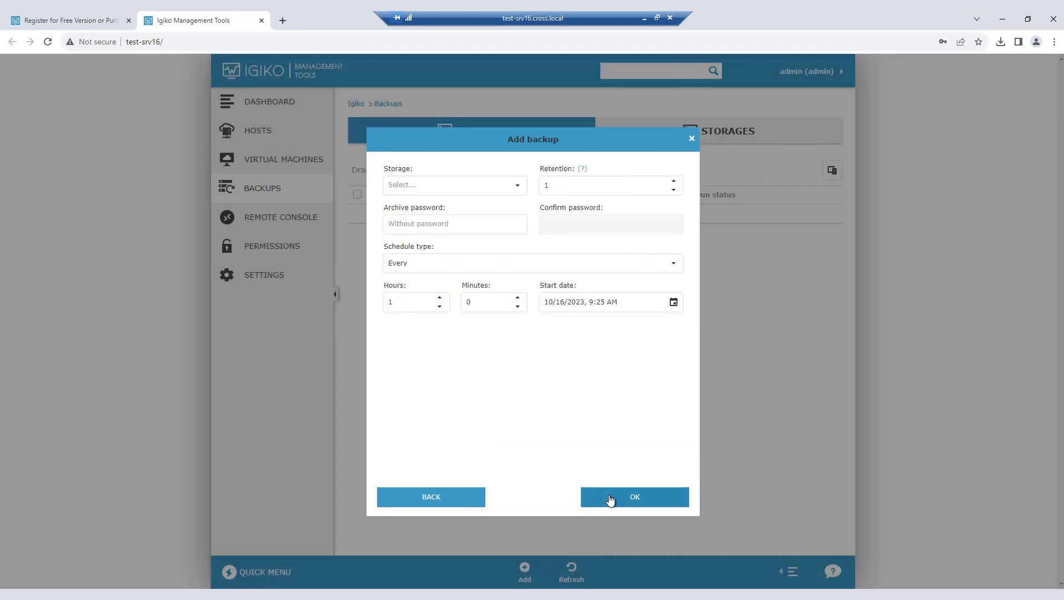
{"action": "left_click", "coordinate": [519, 185]}
{"action": "left_click", "coordinate": [475, 206]}
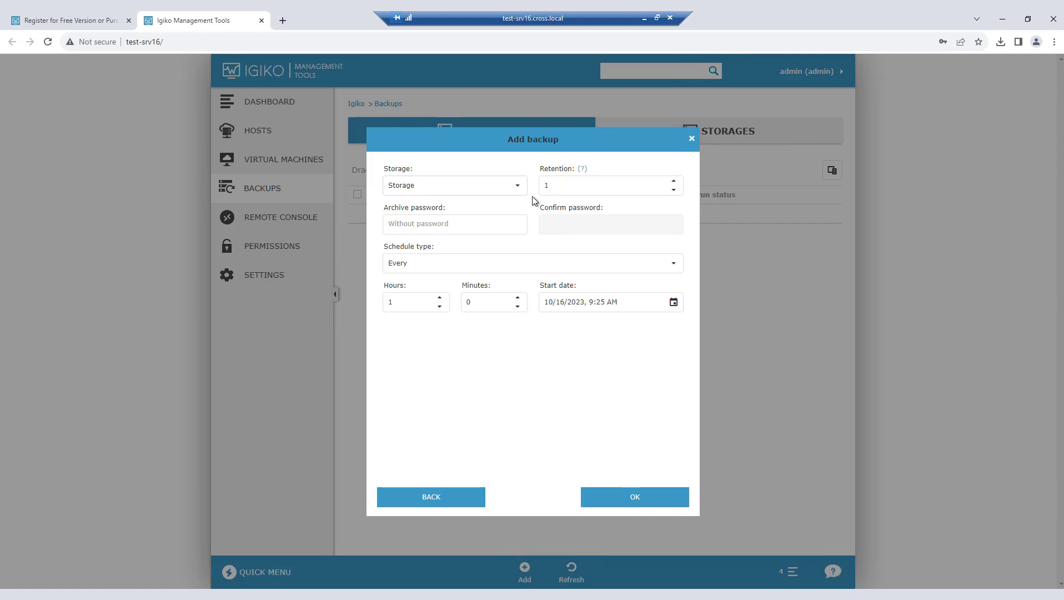
Step: Examine the options of the Every, Daily and Monthly schedule types for the backup, including the days of the month and the last-day option
{"action": "left_click", "coordinate": [466, 269]}
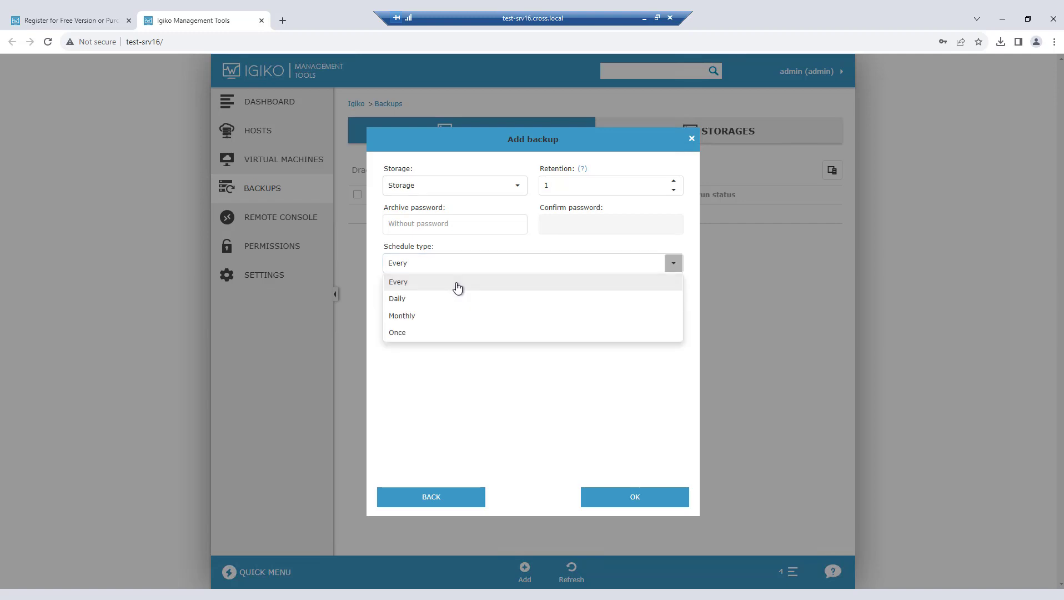
{"action": "left_click", "coordinate": [457, 287]}
{"action": "left_click", "coordinate": [654, 271]}
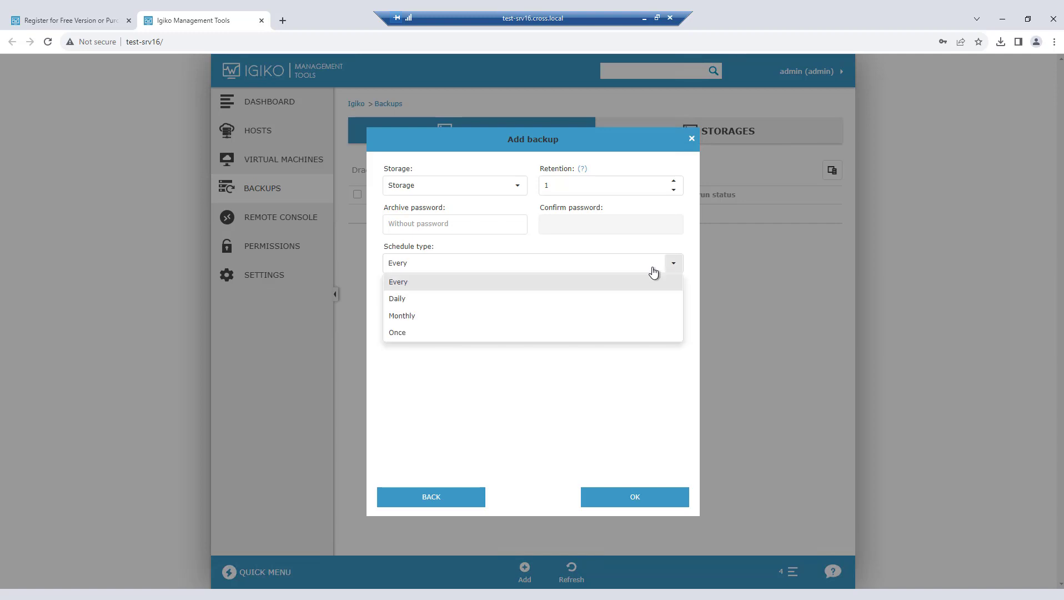
{"action": "left_click", "coordinate": [563, 303]}
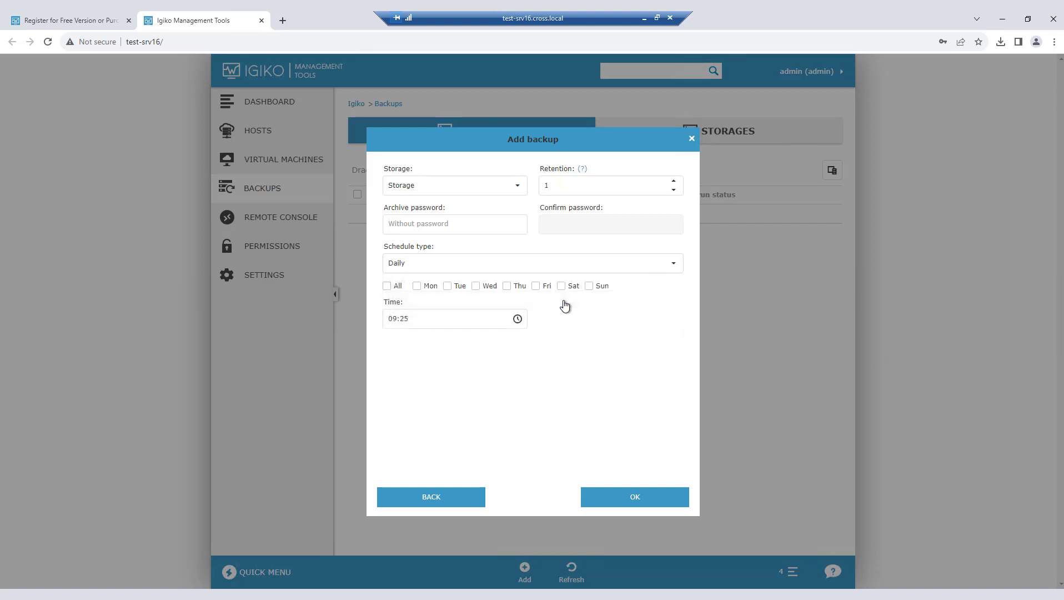
{"action": "left_click", "coordinate": [641, 270]}
{"action": "left_click", "coordinate": [448, 317]}
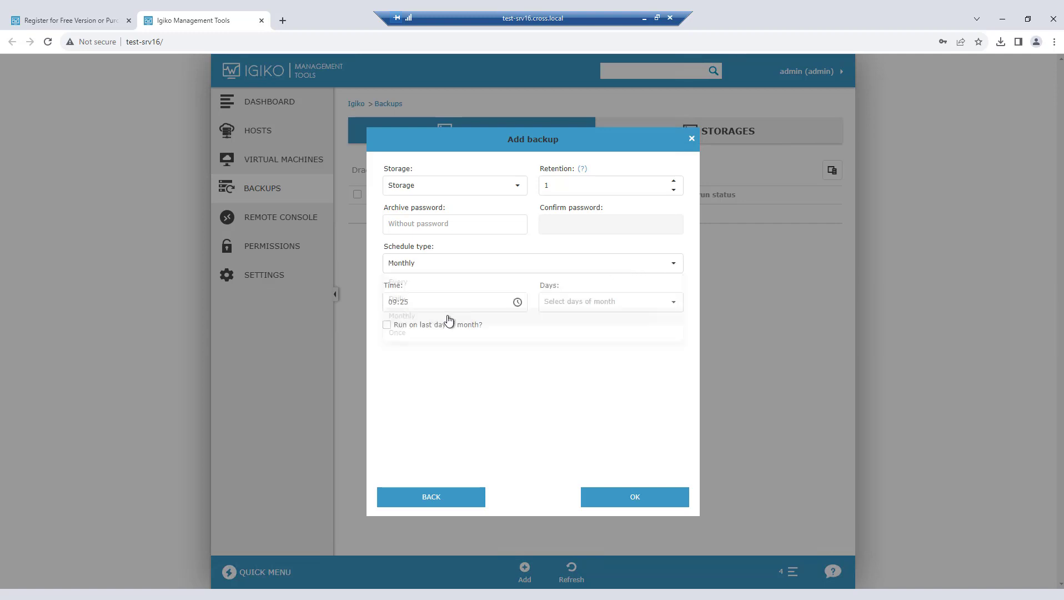
{"action": "left_click", "coordinate": [674, 306]}
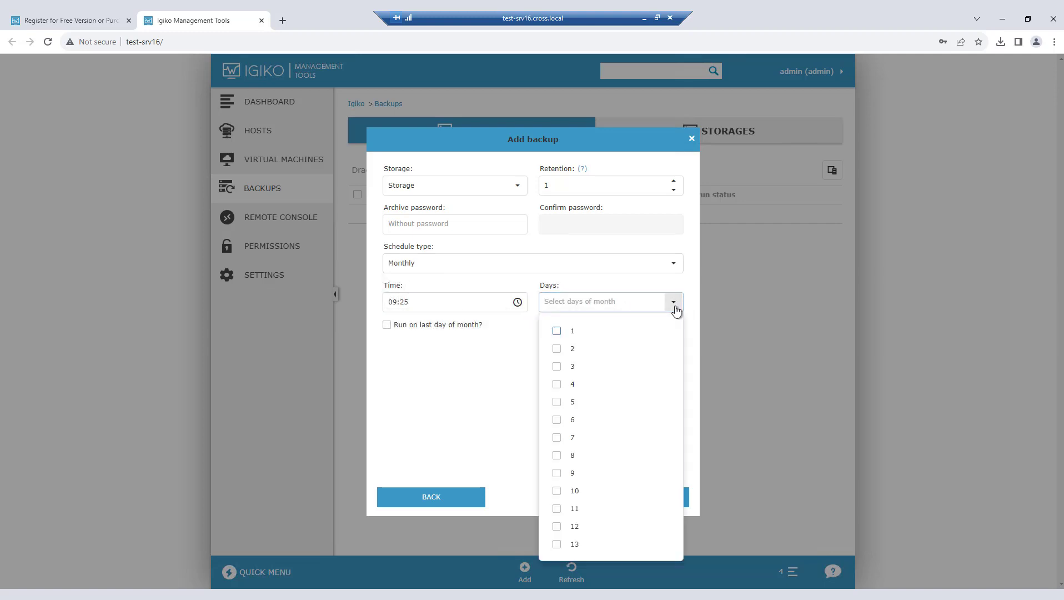
{"action": "left_click", "coordinate": [675, 305]}
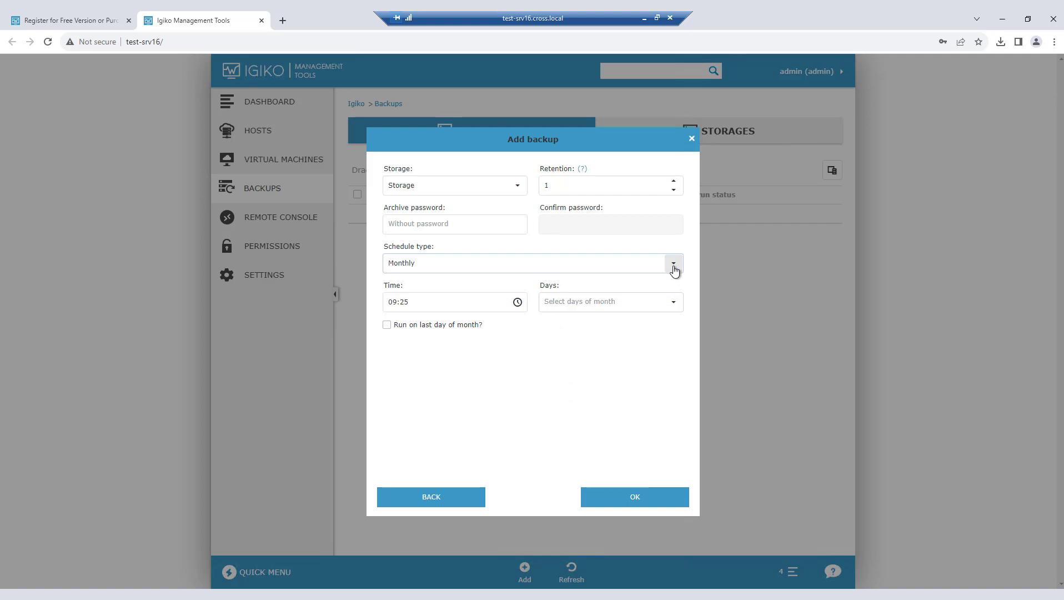
{"action": "left_click", "coordinate": [420, 327]}
{"action": "left_click", "coordinate": [420, 327]}
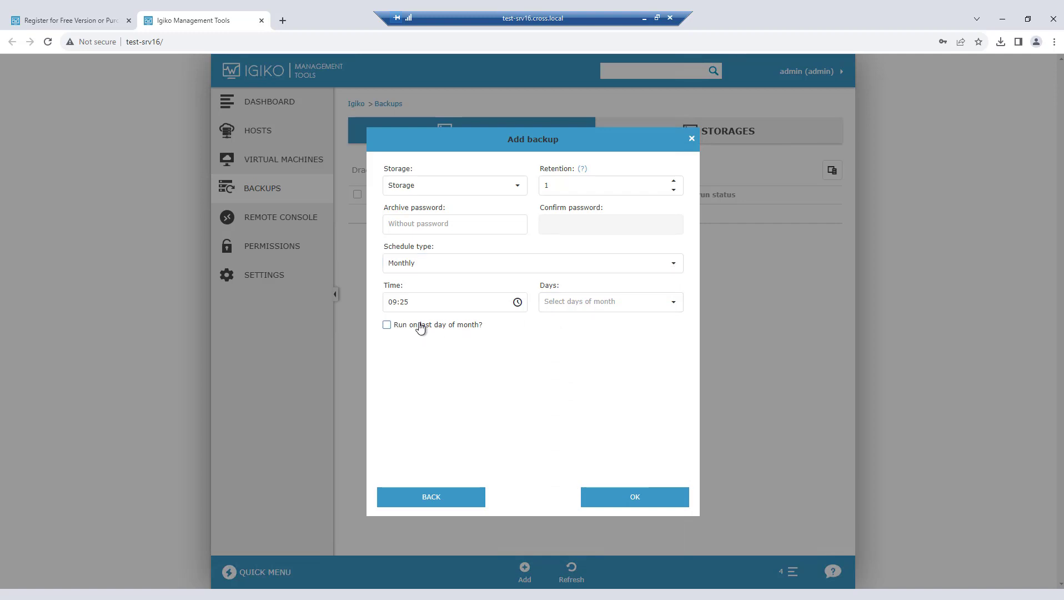
Step: Set the backup's schedule type to Once and save the new backup
{"action": "left_click", "coordinate": [674, 263]}
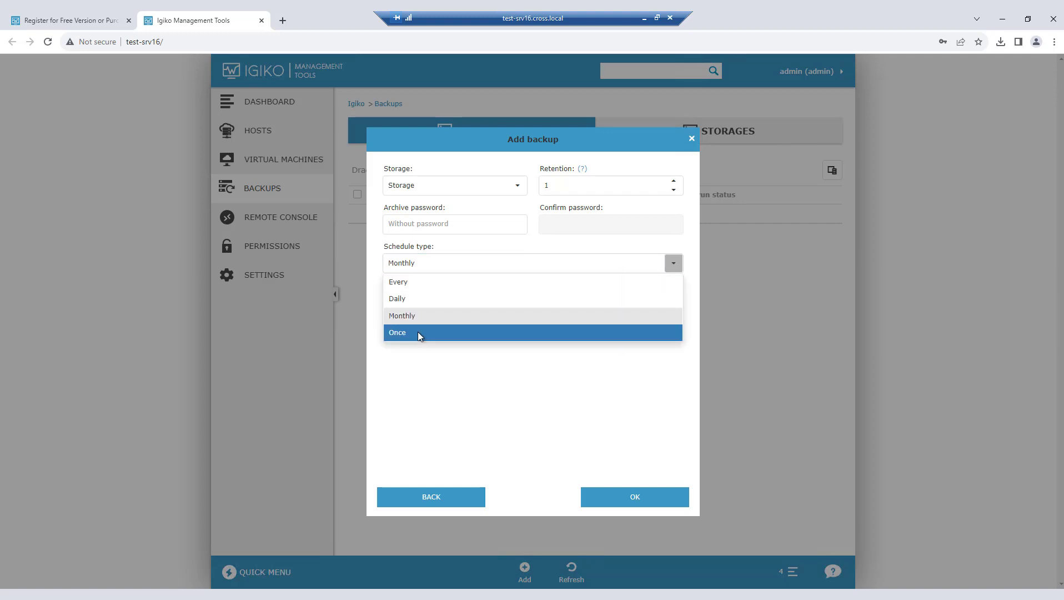
{"action": "left_click", "coordinate": [417, 332]}
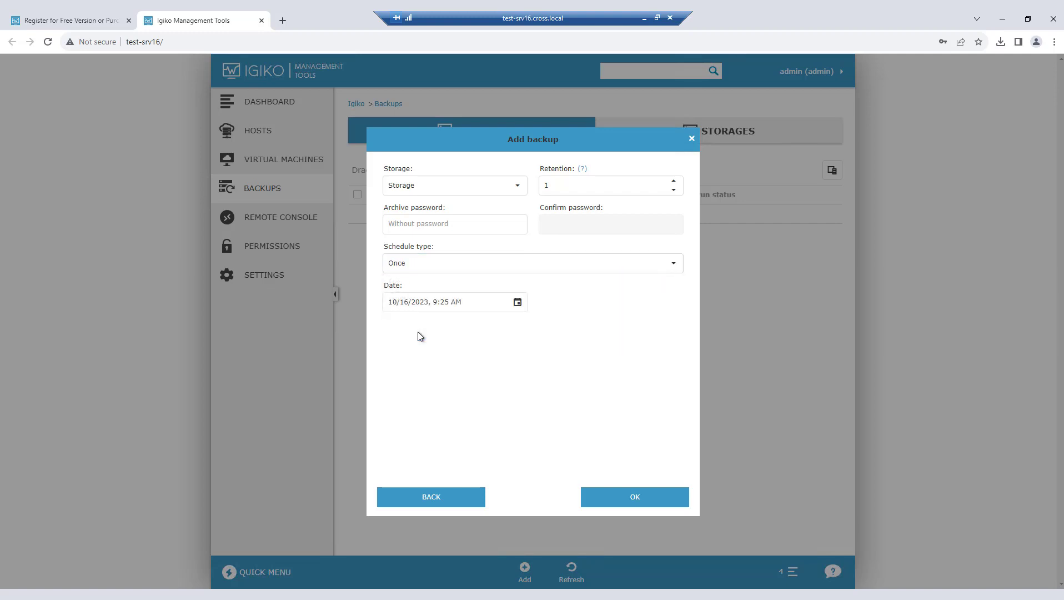
{"action": "left_click", "coordinate": [646, 495]}
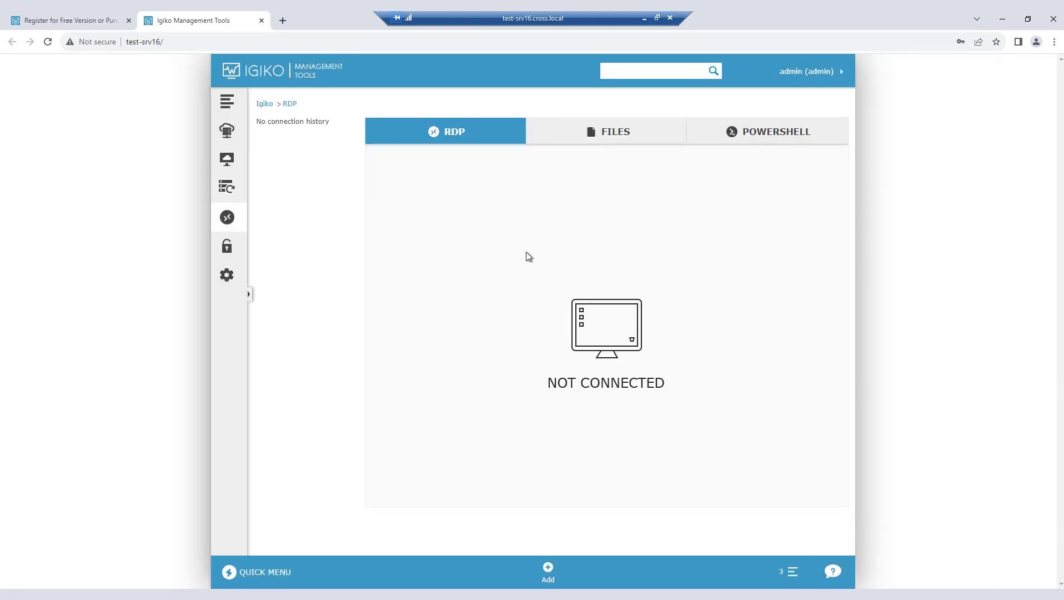
Step: Add the host regard.cross.local to the remote console connections
{"action": "left_click", "coordinate": [553, 576]}
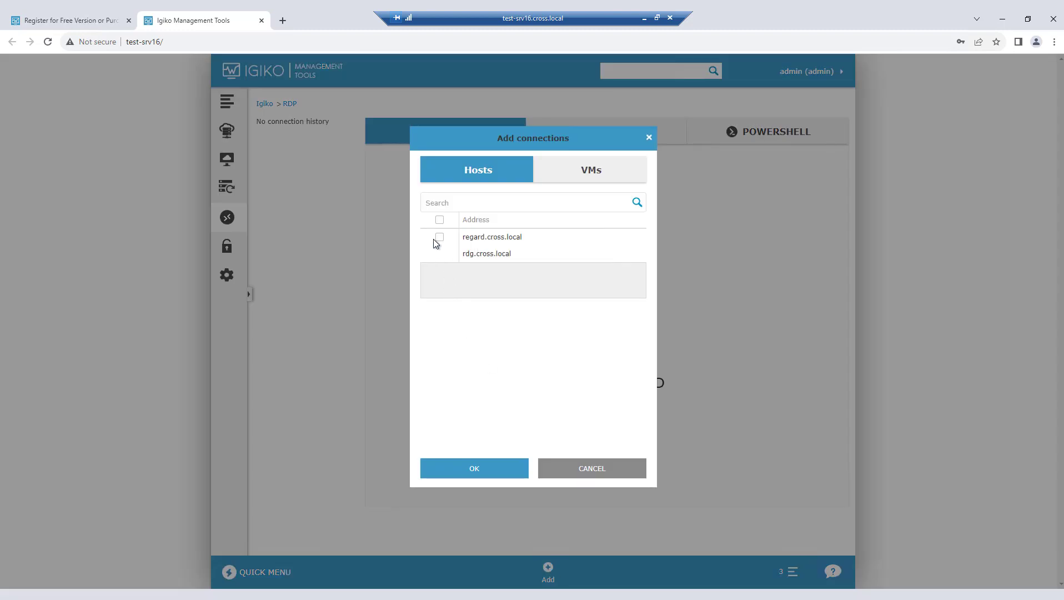
{"action": "left_click", "coordinate": [438, 238]}
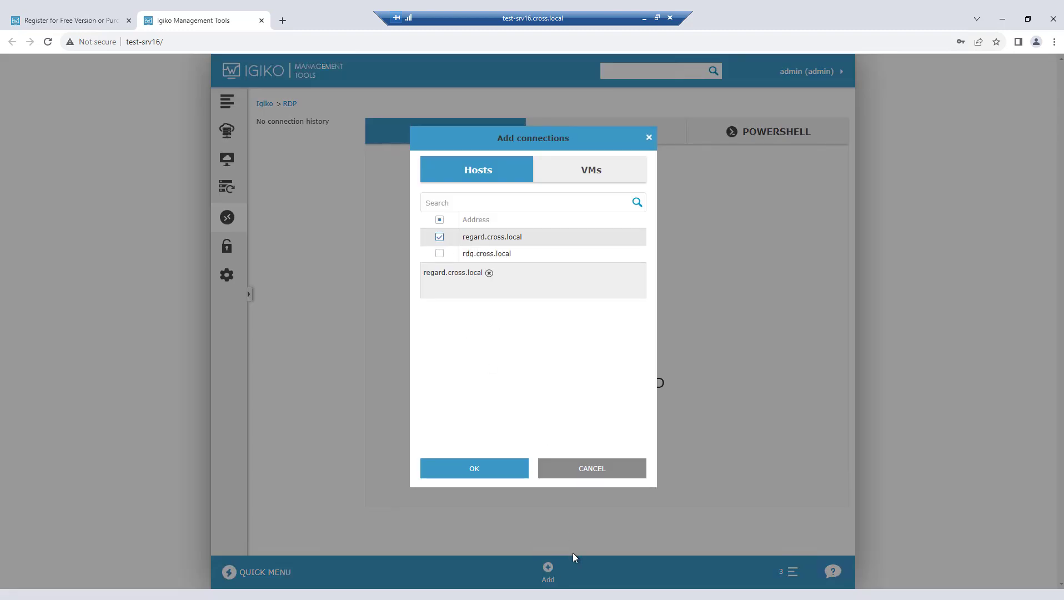
{"action": "left_click", "coordinate": [479, 468]}
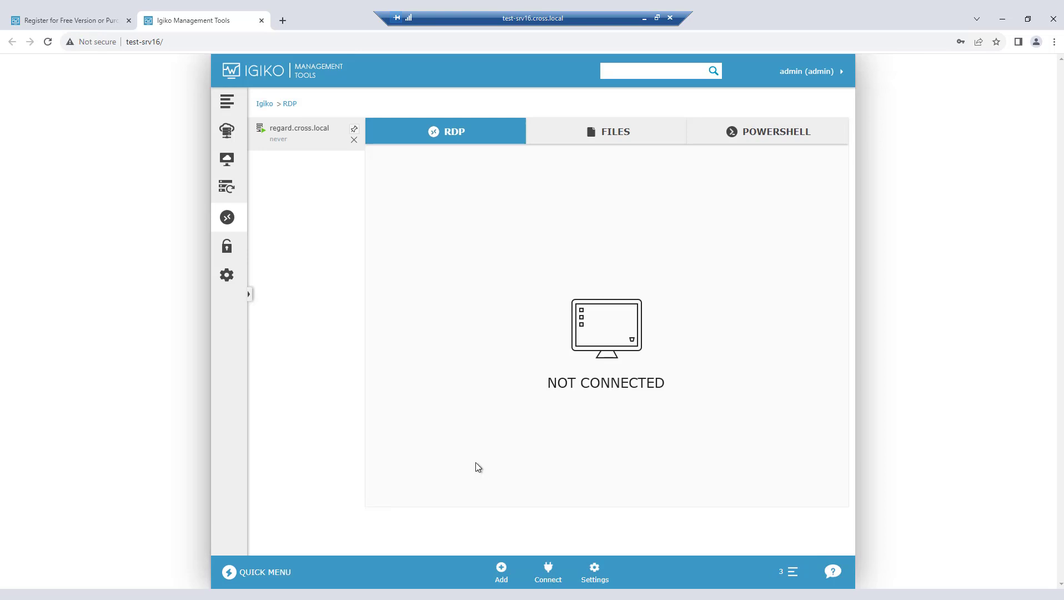
Step: Connect to regard.cross.local over RDP with the domain login and account password, and view the remote desktop in full screen before leaving it
{"action": "left_click", "coordinate": [548, 570]}
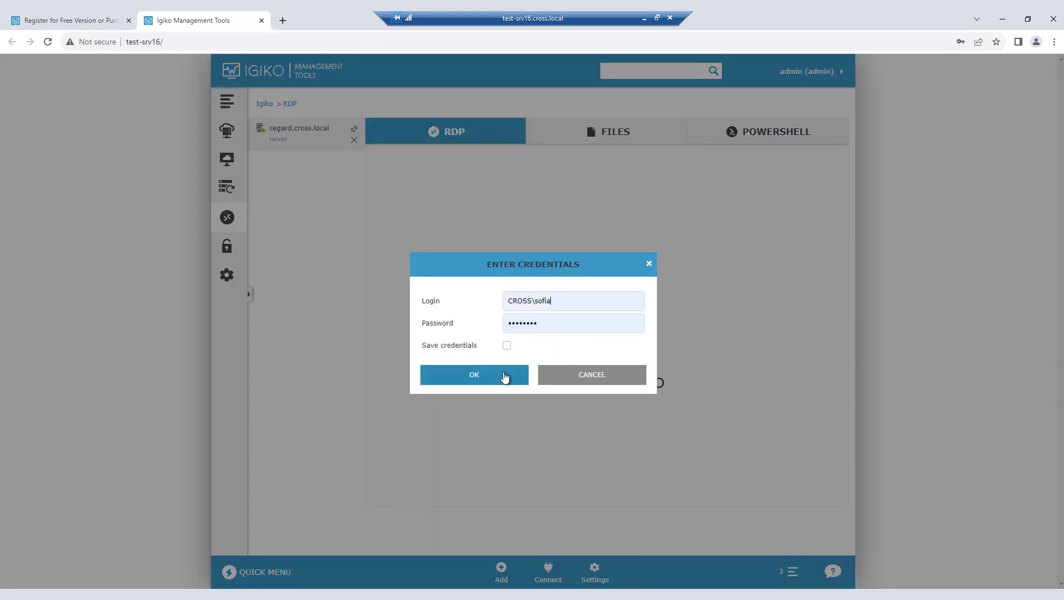
{"action": "left_click", "coordinate": [505, 377]}
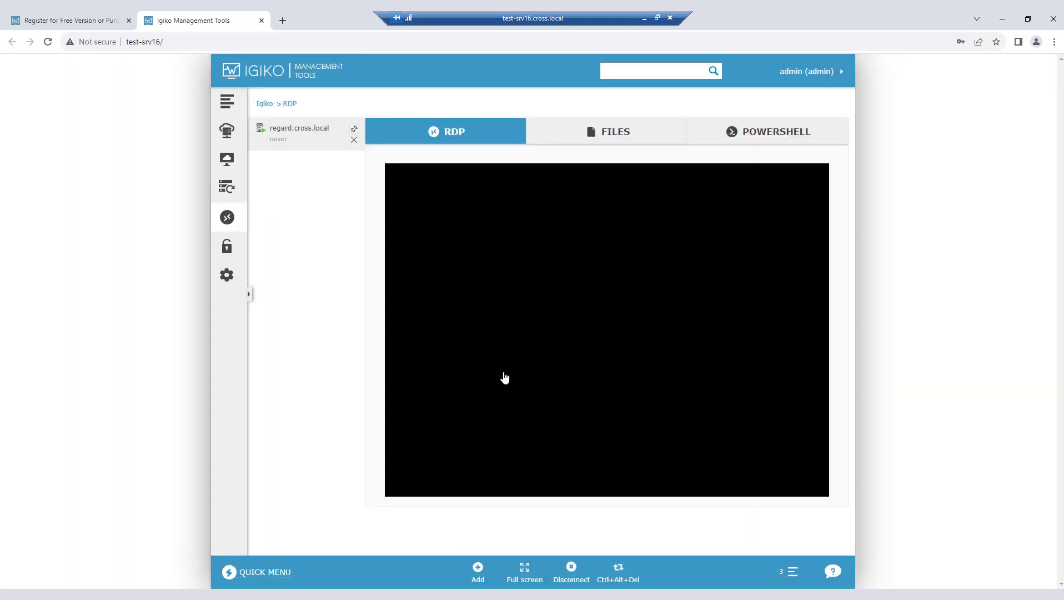
{"action": "left_click", "coordinate": [525, 570]}
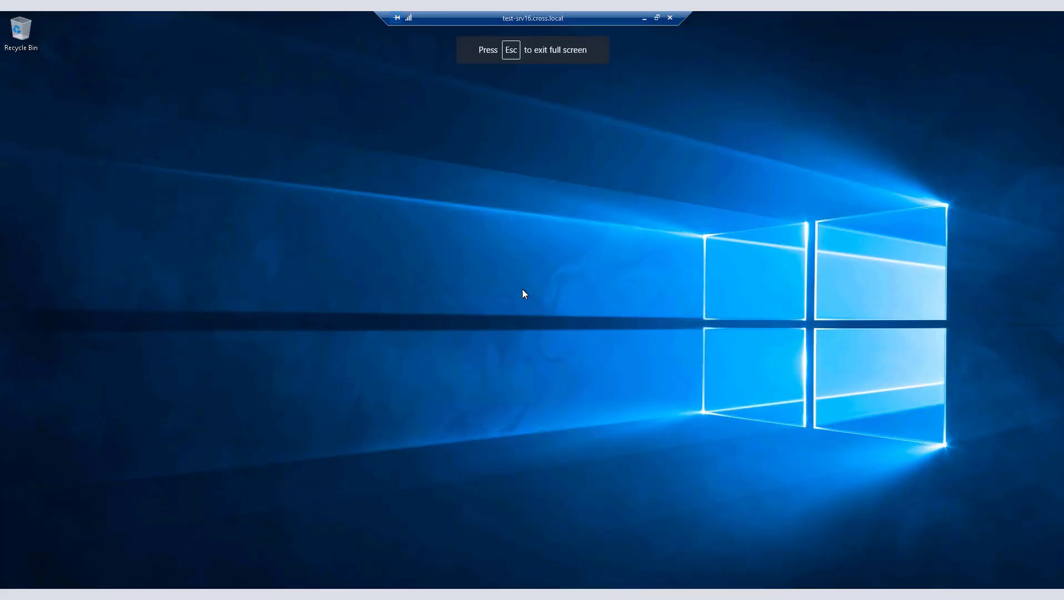
{"action": "key", "text": "Escape"}
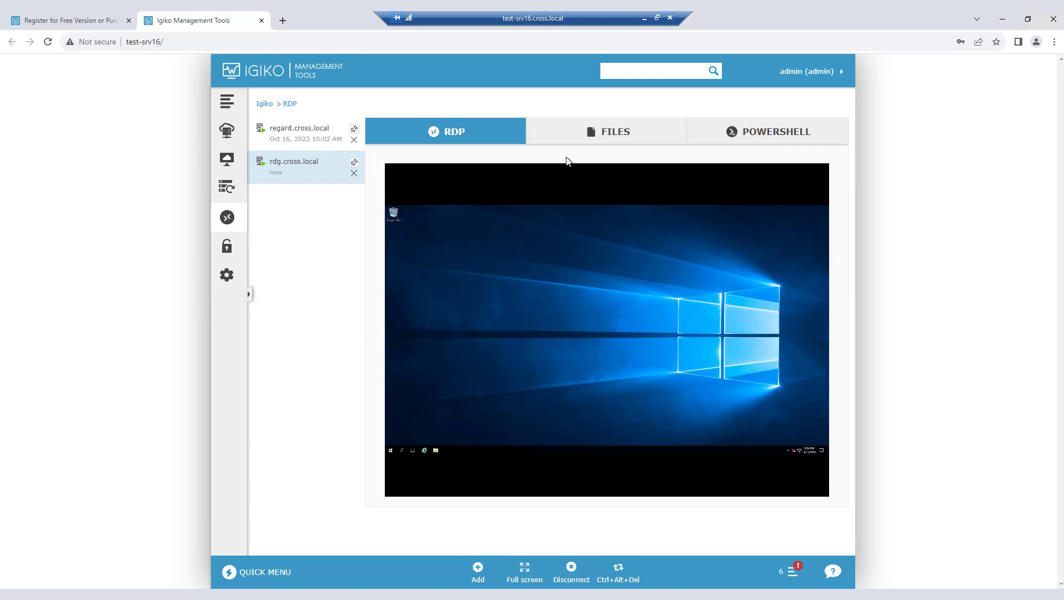
Step: Open a file connection to rdg.cross.local, authenticating with the domain login and account password
{"action": "left_click", "coordinate": [619, 136]}
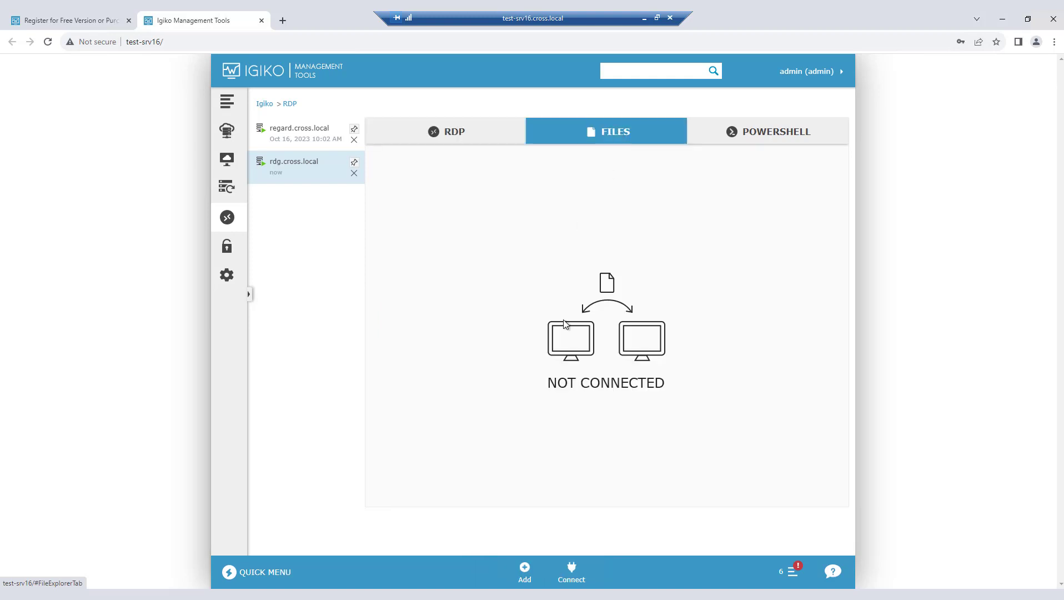
{"action": "left_click", "coordinate": [572, 570]}
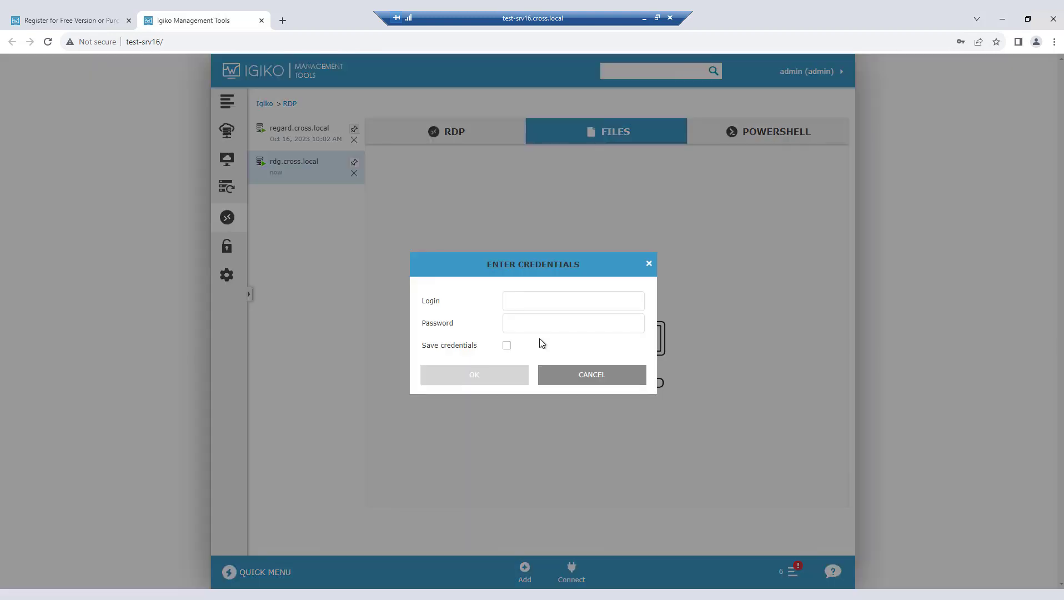
{"action": "left_click", "coordinate": [532, 299]}
{"action": "left_click", "coordinate": [583, 334]}
{"action": "left_click", "coordinate": [493, 378]}
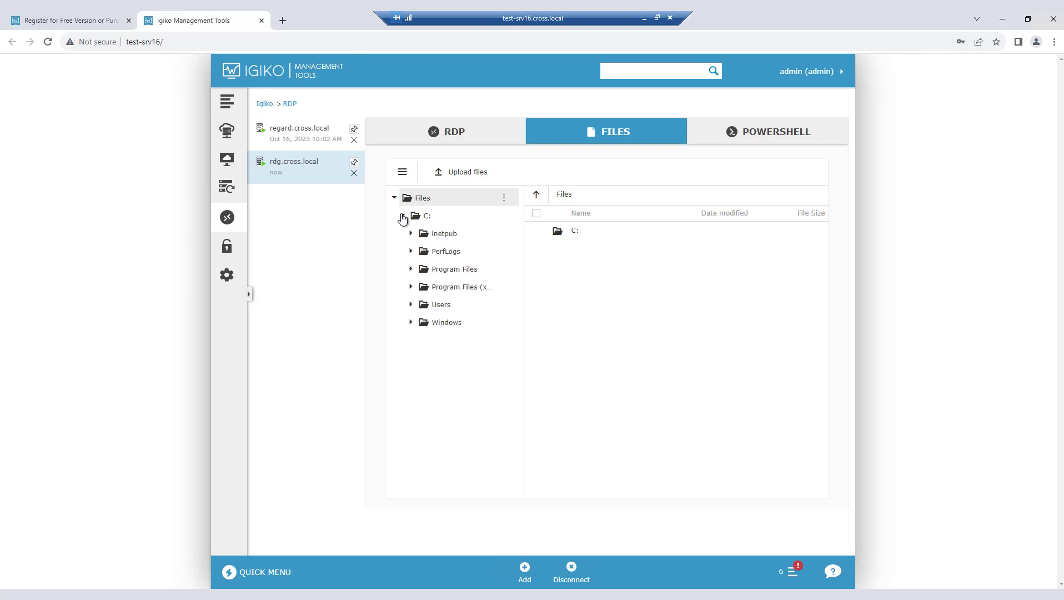
Step: Create a directory named Folder in the signed-in user's Desktop folder under C:\Users on rdg.cross.local
{"action": "left_click", "coordinate": [411, 305]}
{"action": "left_click", "coordinate": [461, 409]}
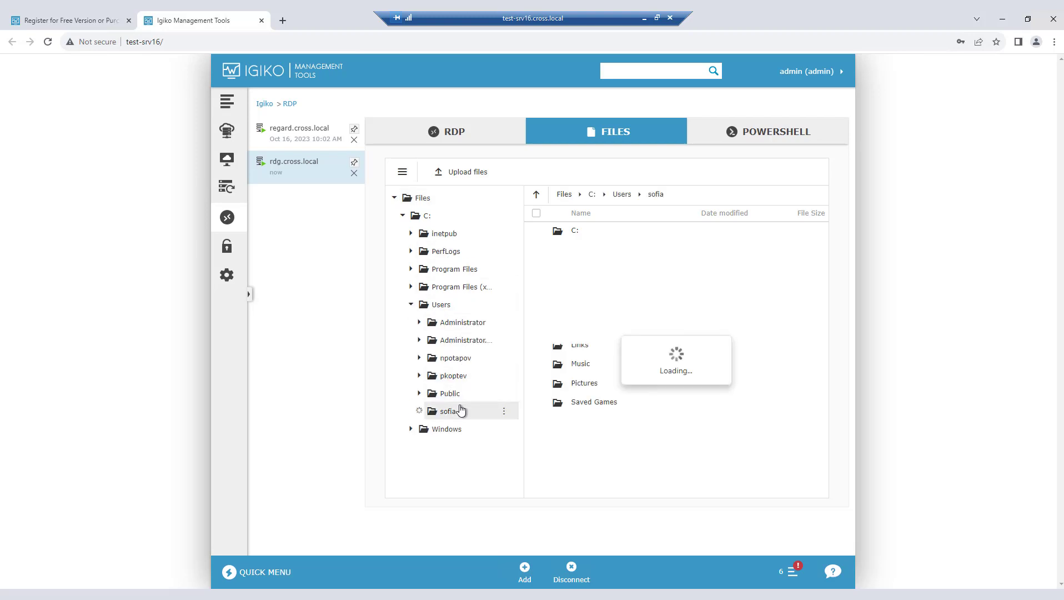
{"action": "left_click", "coordinate": [589, 271]}
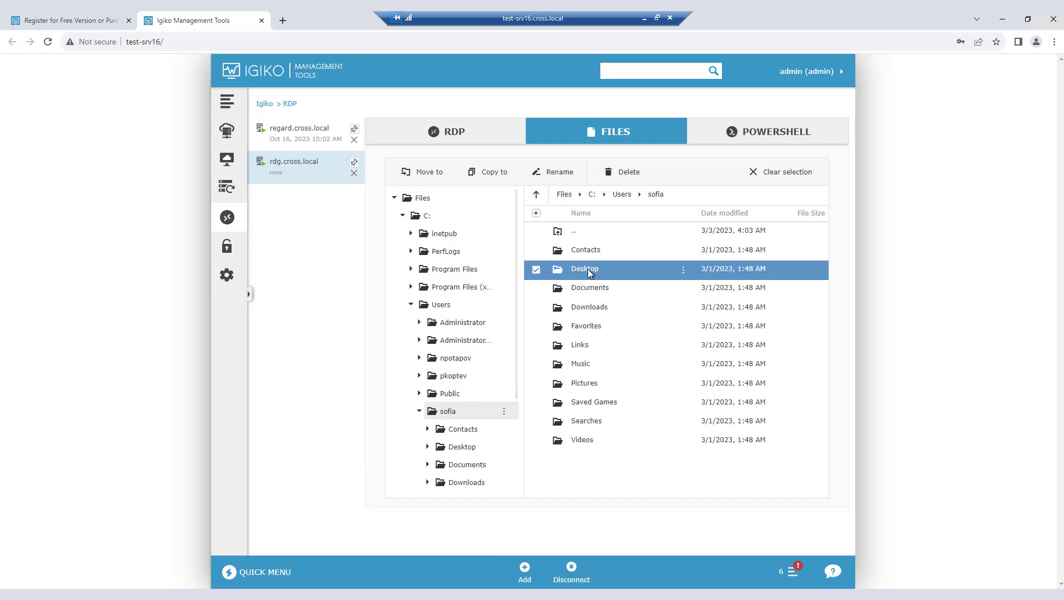
{"action": "double_click", "coordinate": [589, 271]}
{"action": "left_click", "coordinate": [503, 391]}
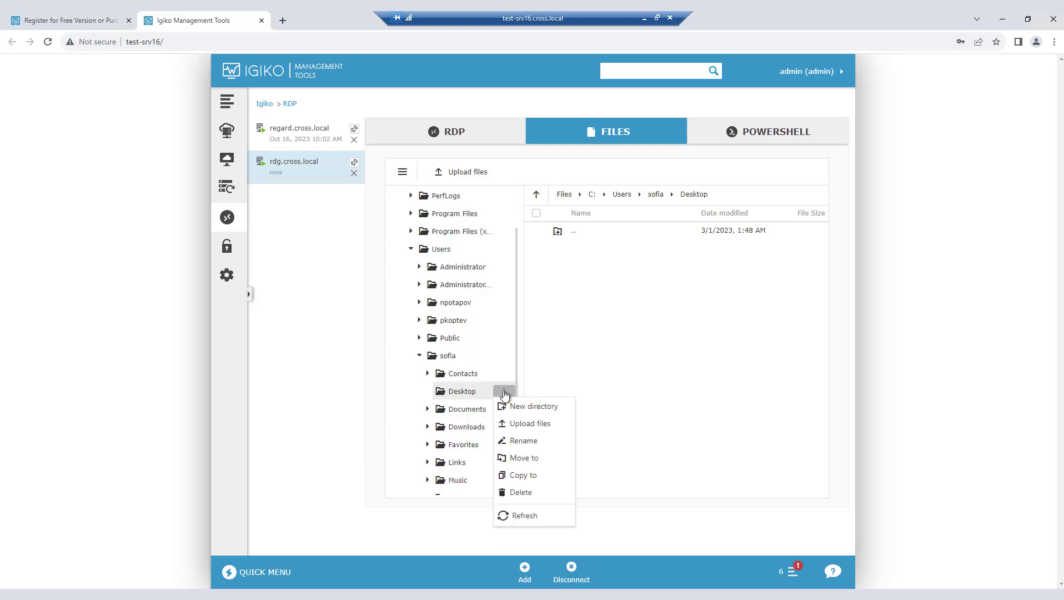
{"action": "left_click", "coordinate": [557, 411]}
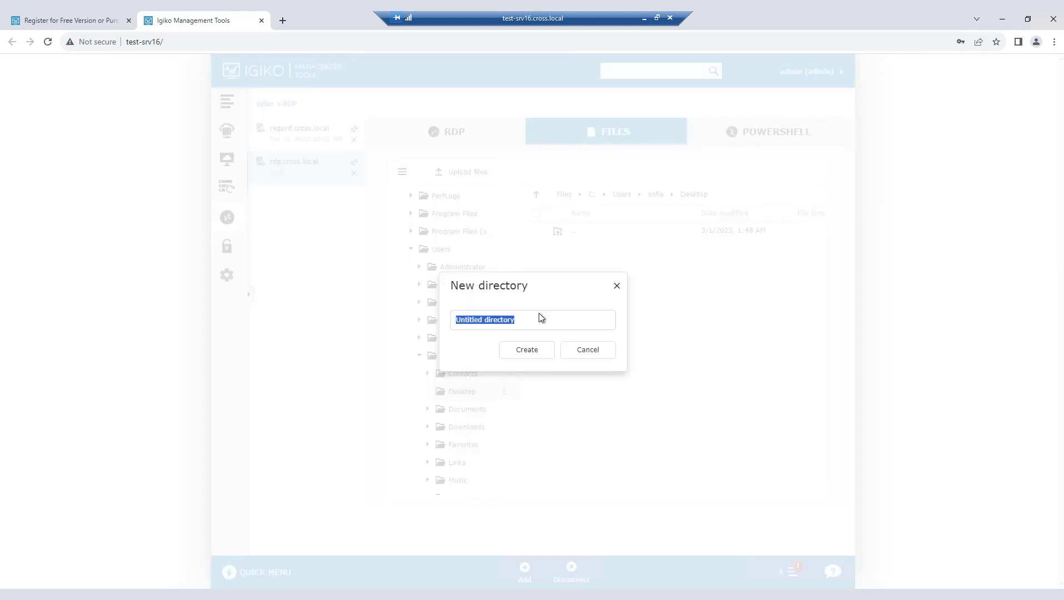
{"action": "type", "text": "Folder"}
{"action": "key", "text": "Return"}
Step: Upload the image Igiko file transfer from the local Downloads folder into the new Folder directory
{"action": "left_click", "coordinate": [504, 465]}
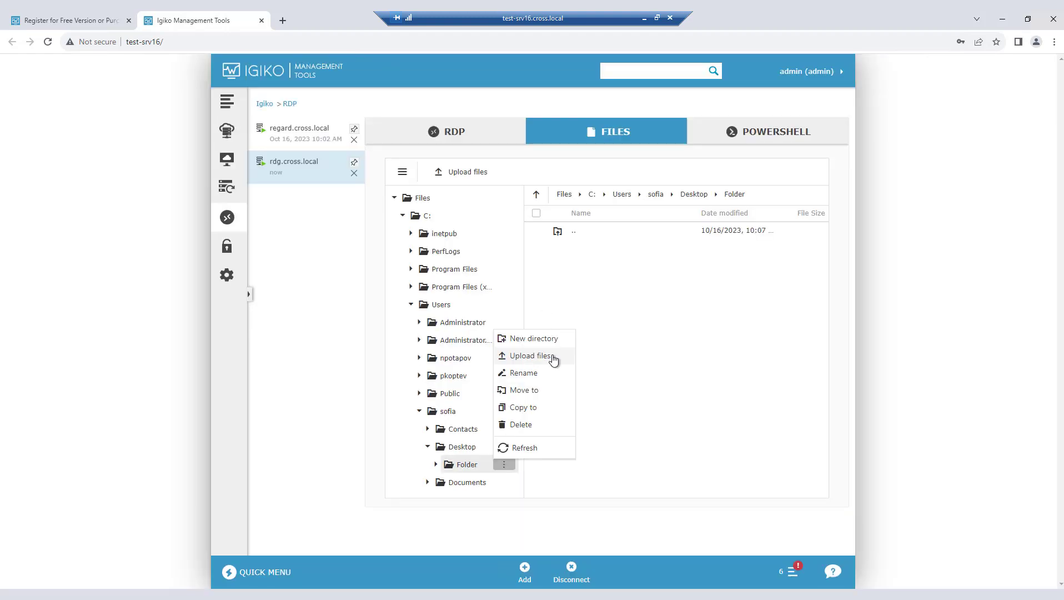
{"action": "left_click", "coordinate": [554, 356]}
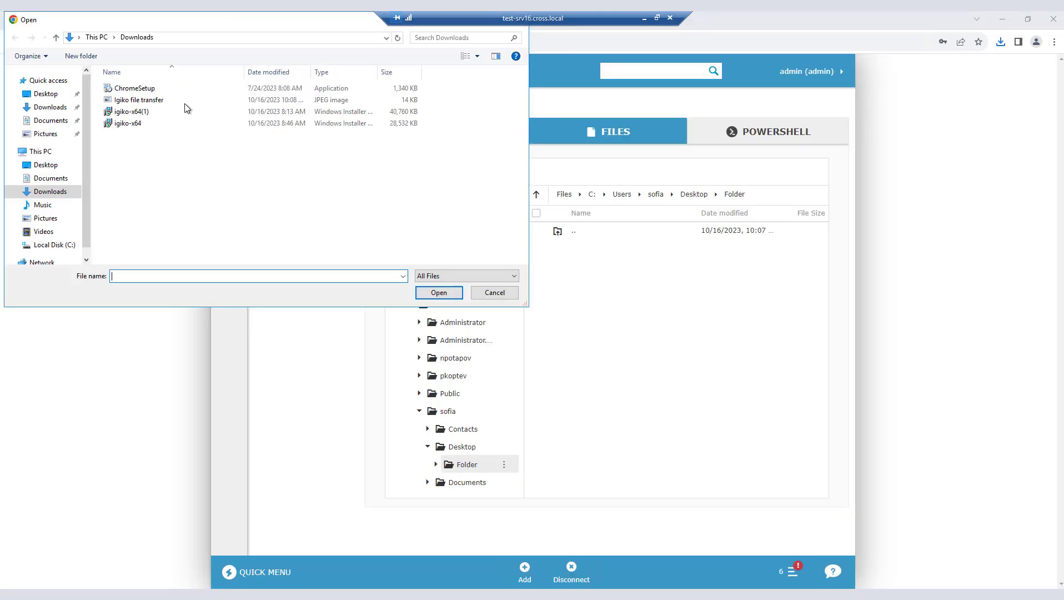
{"action": "double_click", "coordinate": [147, 100]}
Step: Rename the uploaded image to Igiko.jpg
{"action": "left_click", "coordinate": [683, 250]}
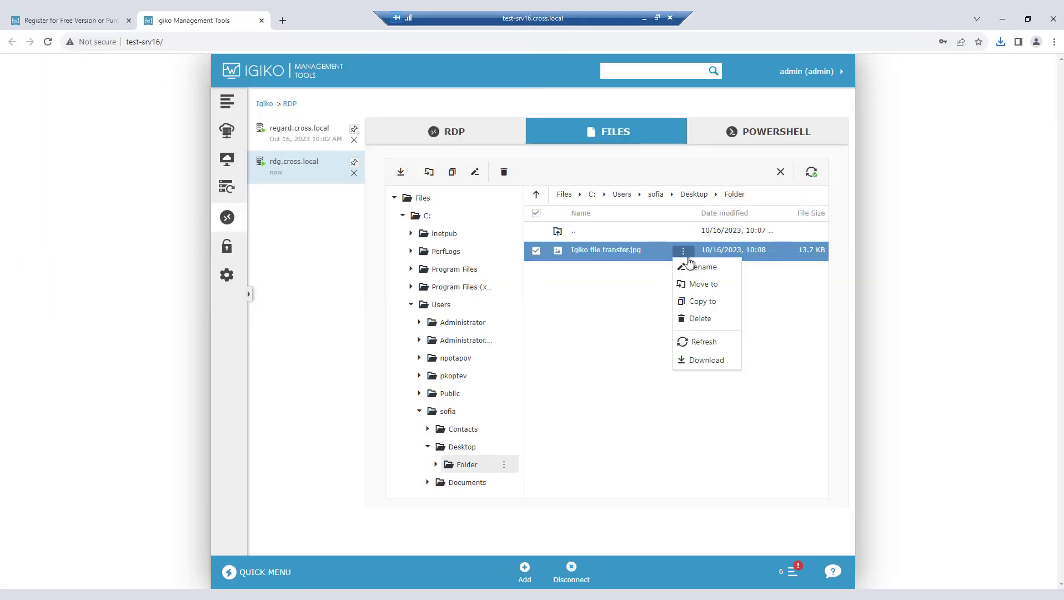
{"action": "left_click", "coordinate": [709, 272]}
{"action": "type", "text": "Igiko"}
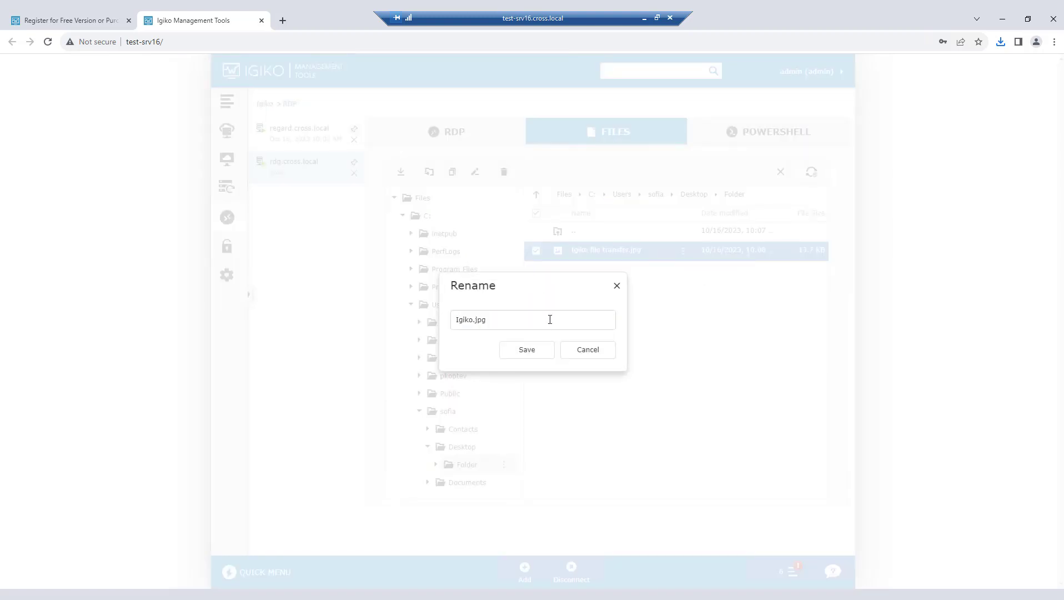
{"action": "left_click", "coordinate": [537, 355]}
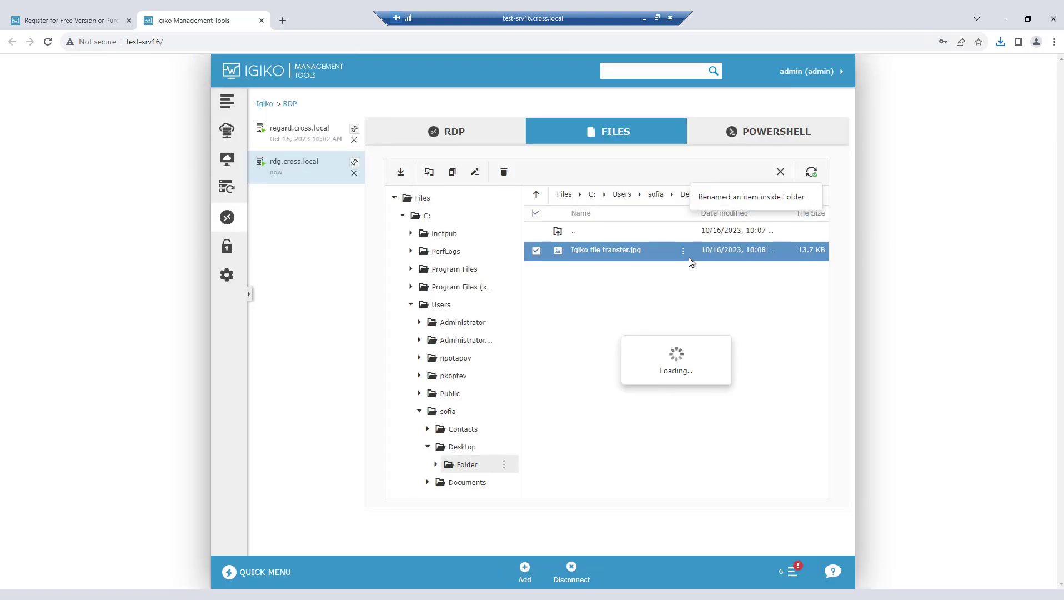
Step: Delete the renamed image, and delete the Folder directory from the user's desktop
{"action": "left_click", "coordinate": [683, 251]}
{"action": "left_click", "coordinate": [701, 319]}
{"action": "left_click", "coordinate": [527, 353]}
{"action": "left_click", "coordinate": [504, 464]}
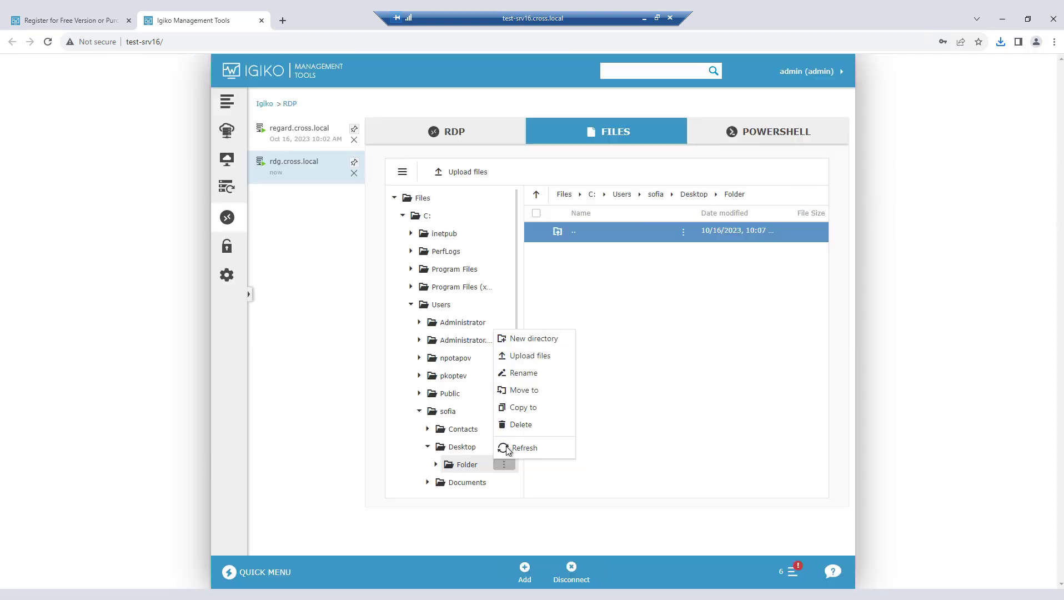
{"action": "left_click", "coordinate": [519, 425]}
{"action": "left_click", "coordinate": [533, 354]}
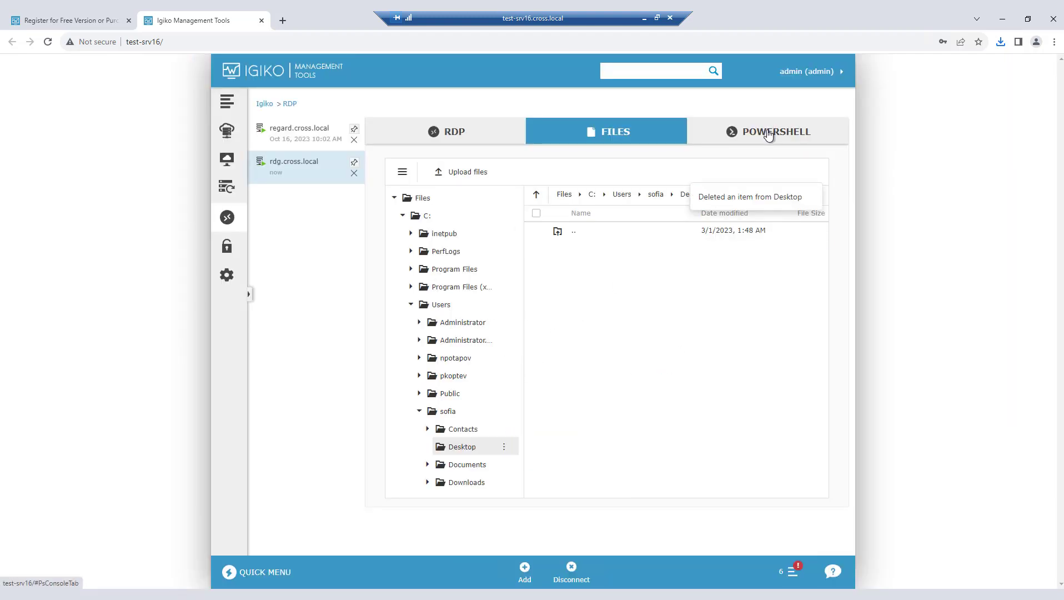
Step: Open a PowerShell connection to rdg.cross.local, authenticating with the account login and password
{"action": "left_click", "coordinate": [769, 135]}
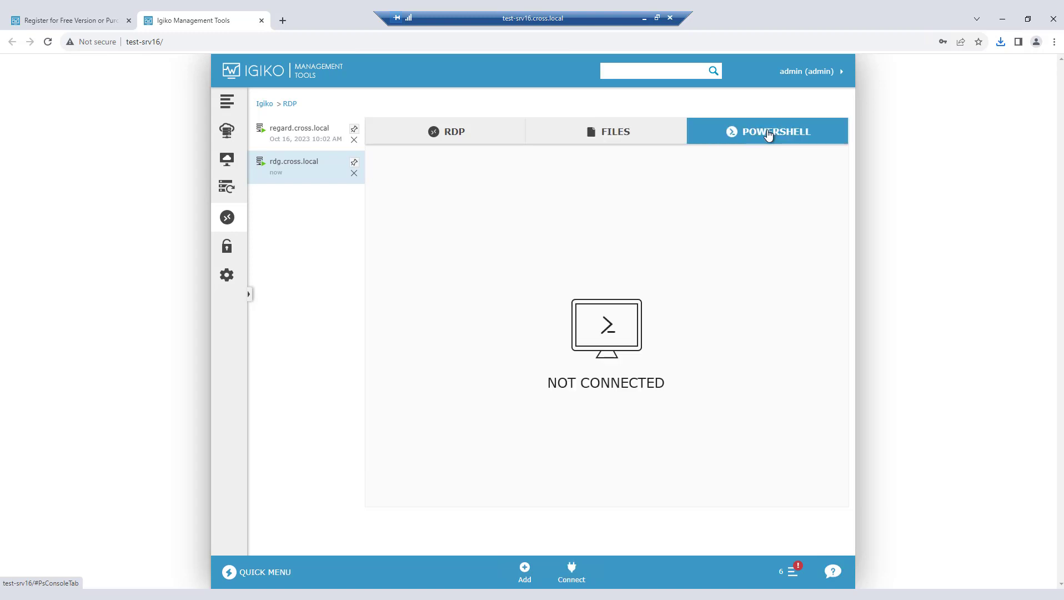
{"action": "left_click", "coordinate": [571, 572]}
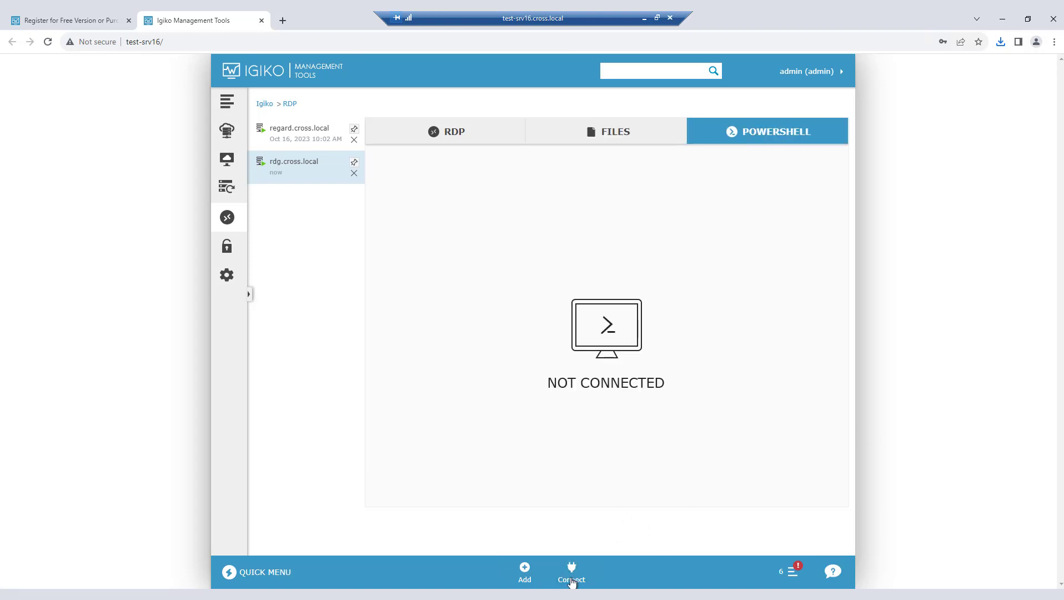
{"action": "left_click", "coordinate": [571, 579]}
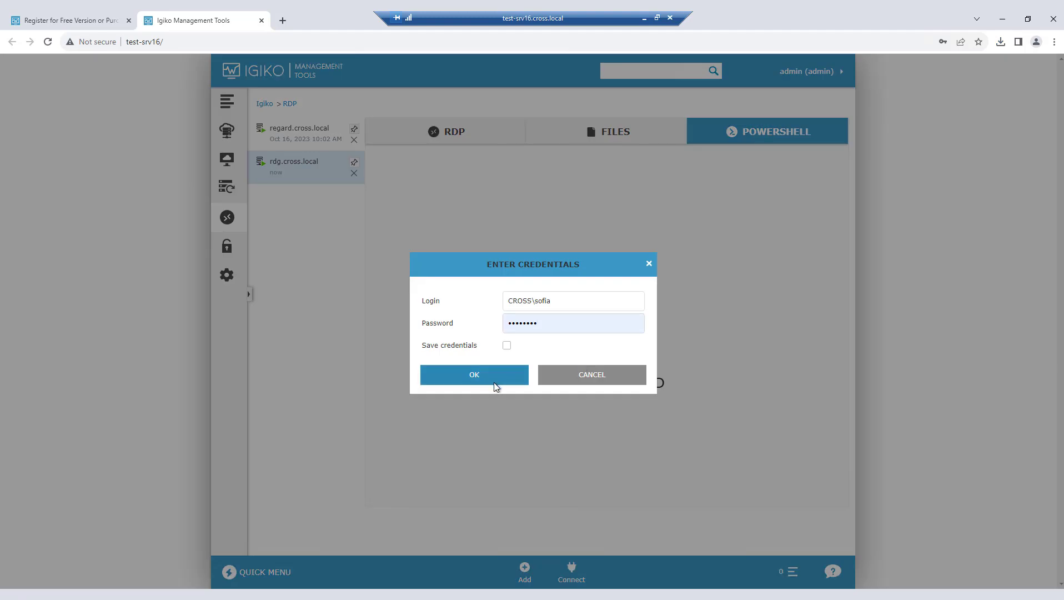
{"action": "left_click", "coordinate": [495, 381]}
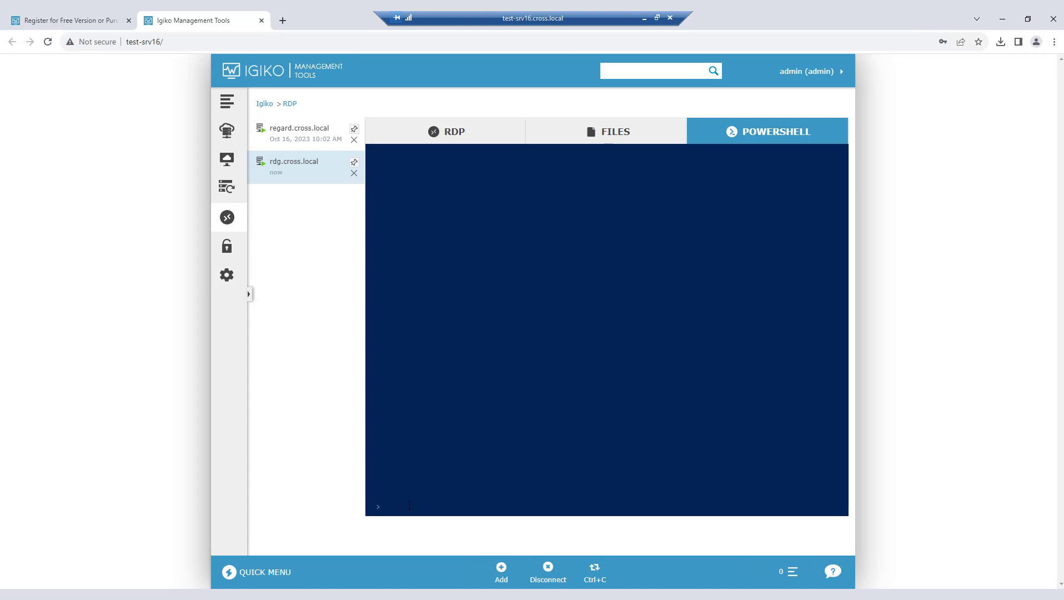
Step: Run Get-Process in the remote PowerShell console of rdg.cross.local
{"action": "type", "text": "Get-Process"}
{"action": "key", "text": "Return"}
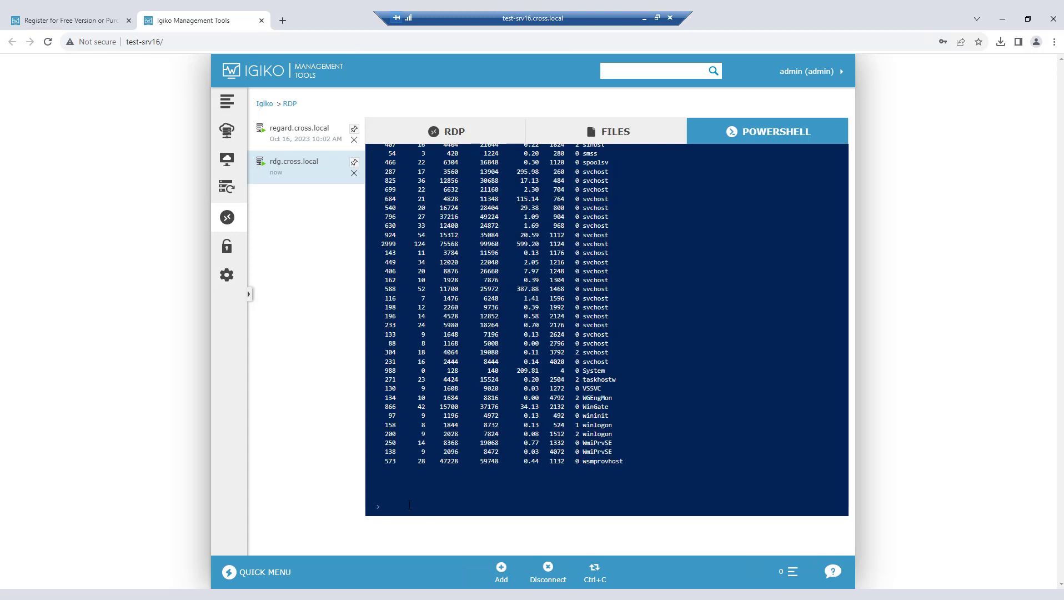
Step: Review the process listing from its beginning, and examine the hosts' alert rules in the settings
{"action": "scroll", "coordinate": [606, 322], "scroll_direction": "up", "scroll_amount": 8}
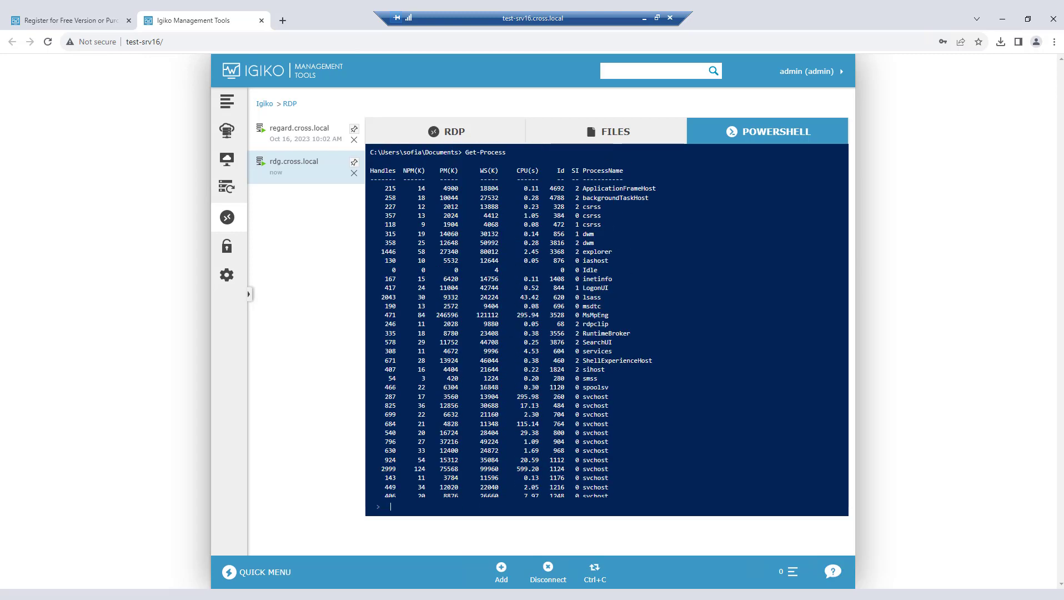
{"action": "left_click", "coordinate": [227, 276]}
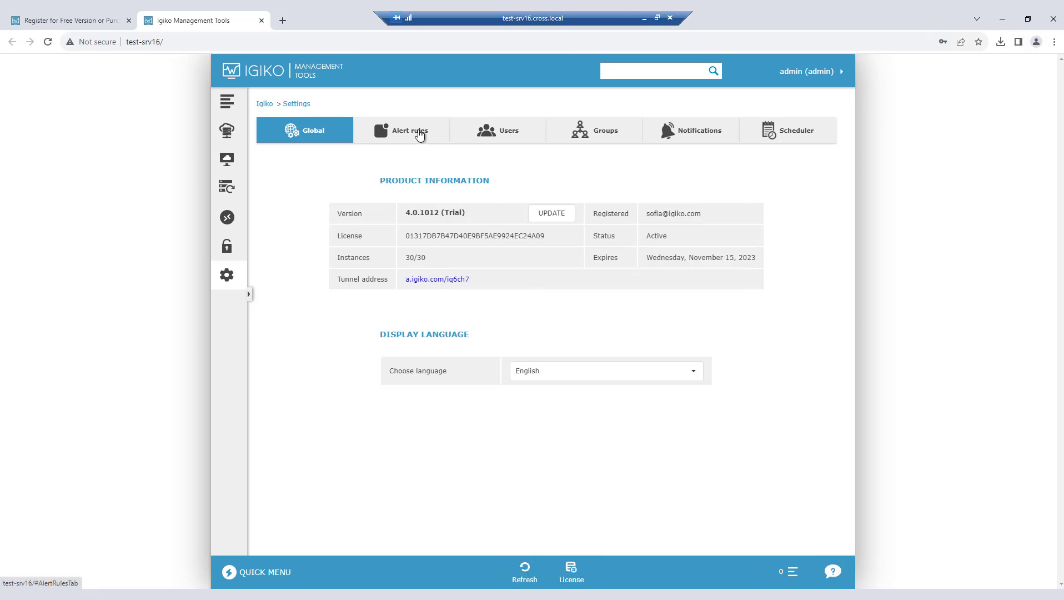
{"action": "left_click", "coordinate": [419, 135]}
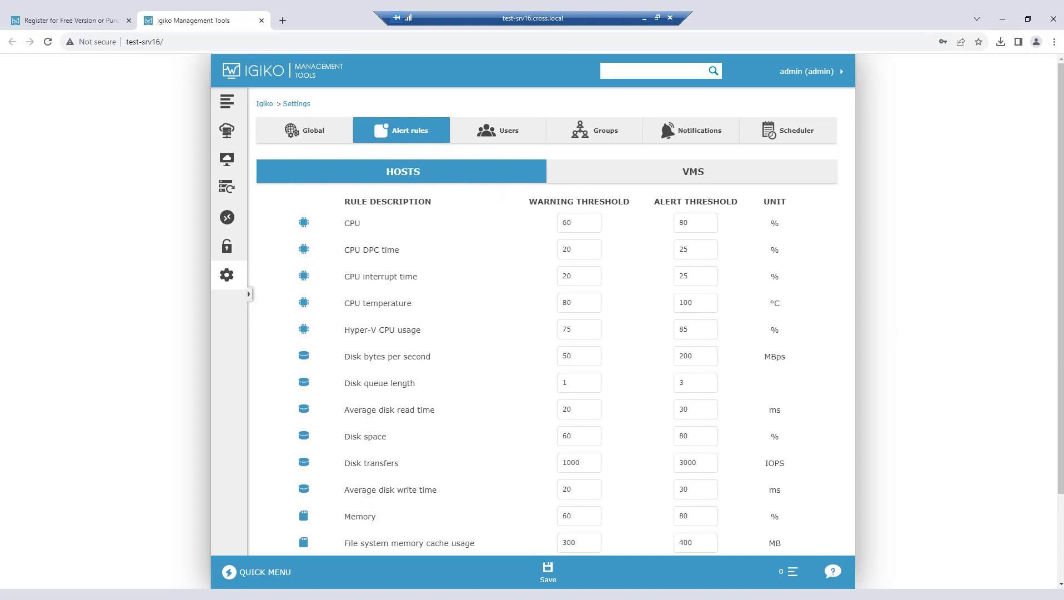
Step: Add a user with name, e-mail and password filled in, granting admin rights and assigning a new Marketing group
{"action": "left_click", "coordinate": [483, 138]}
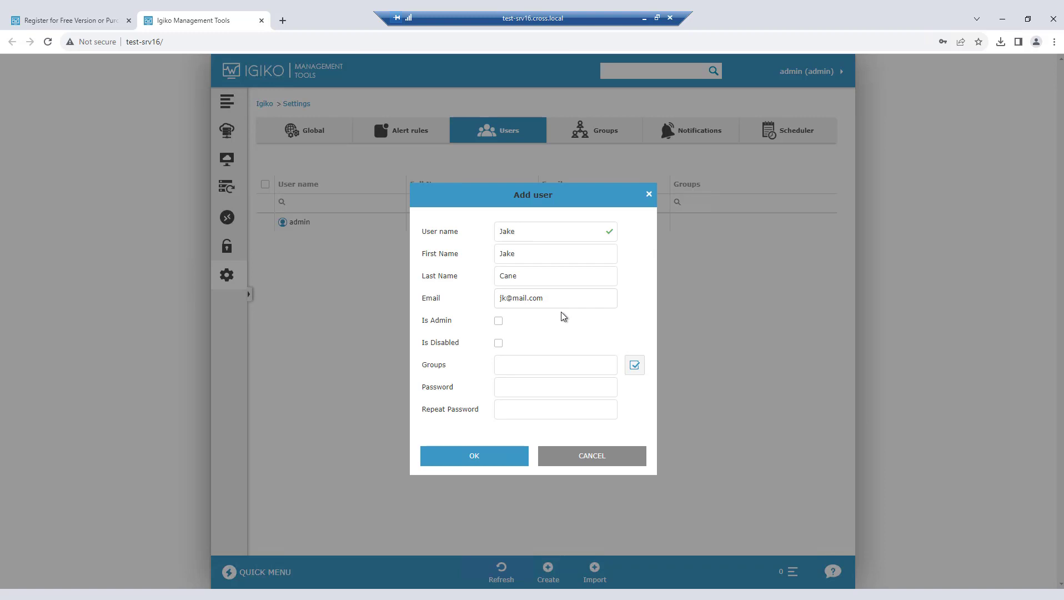
{"action": "left_click", "coordinate": [498, 321]}
{"action": "left_click", "coordinate": [540, 365]}
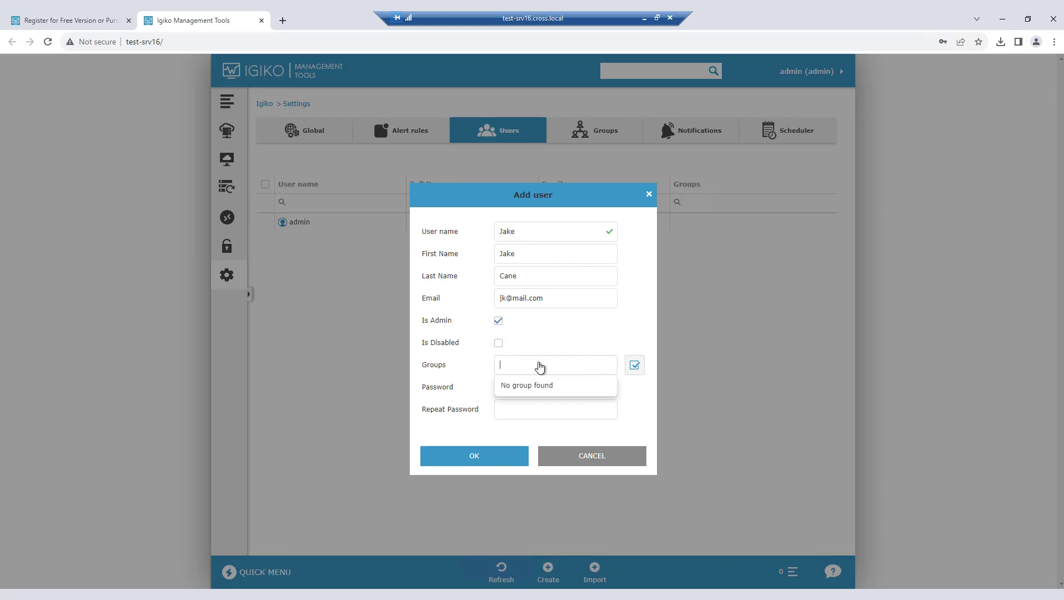
{"action": "type", "text": "Marketing"}
{"action": "key", "text": "Return"}
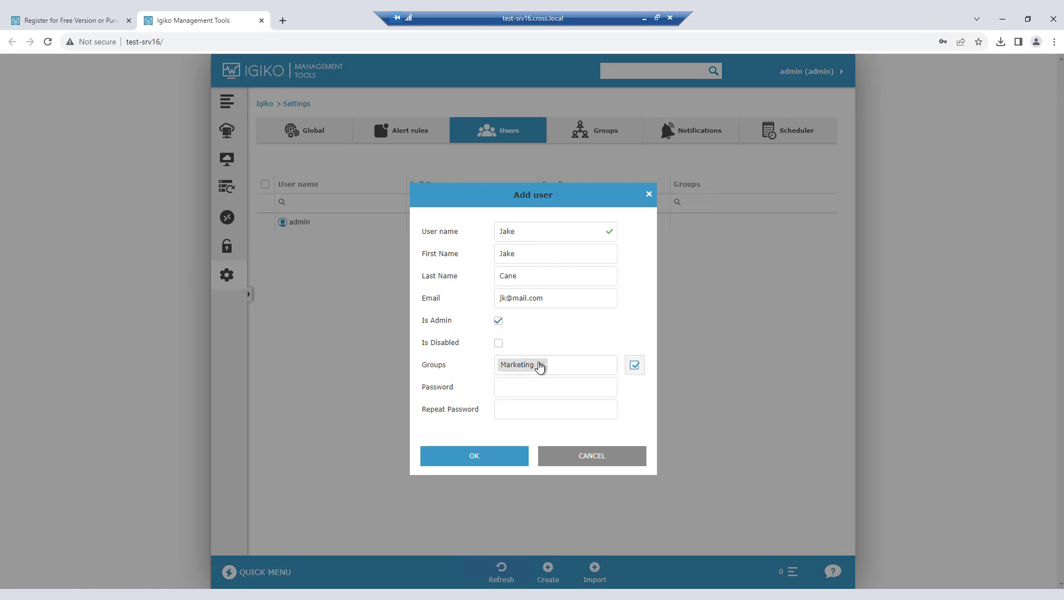
{"action": "left_click", "coordinate": [532, 387]}
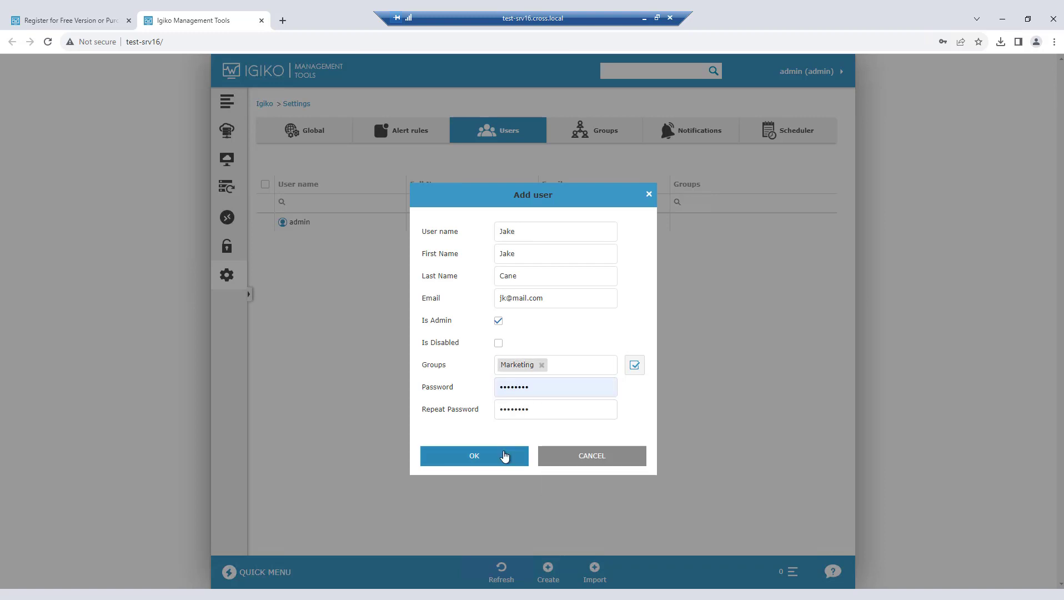
{"action": "left_click", "coordinate": [499, 453]}
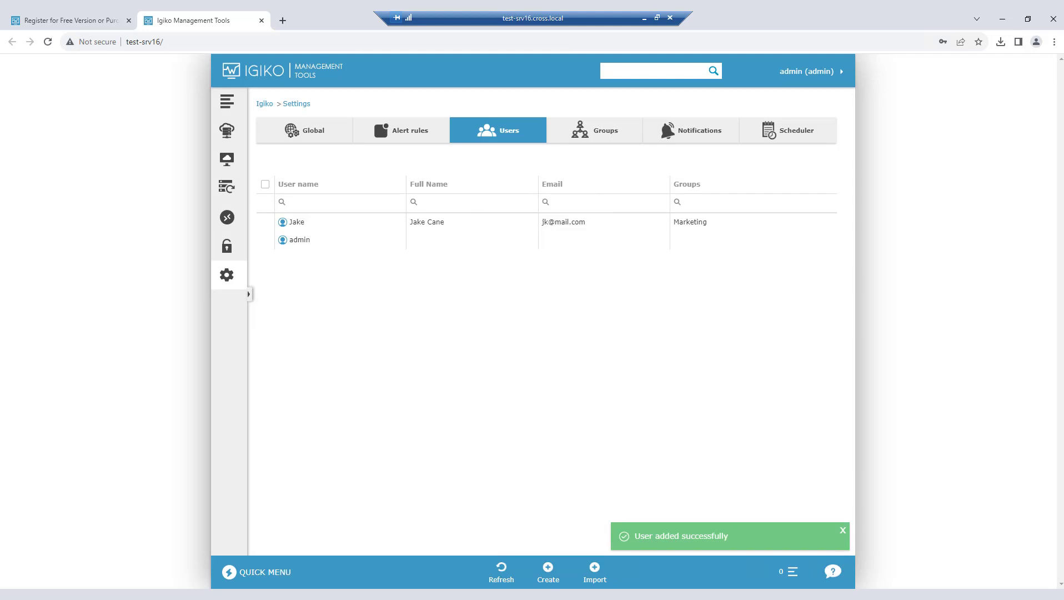
Step: Edit the Marketing group to include the admin user as a member
{"action": "left_click", "coordinate": [593, 136]}
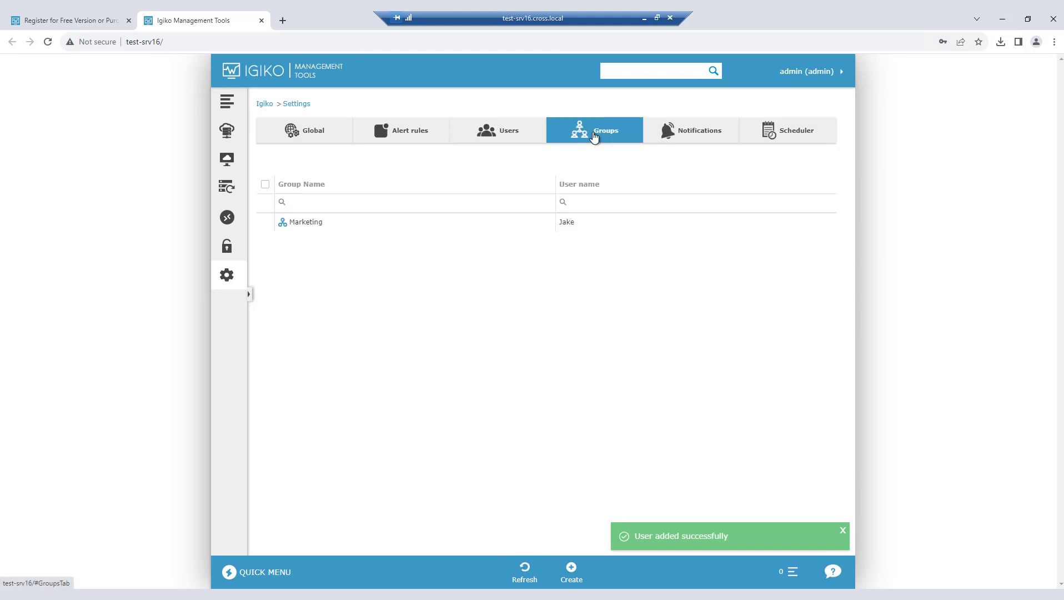
{"action": "left_click", "coordinate": [316, 225]}
{"action": "double_click", "coordinate": [316, 226]}
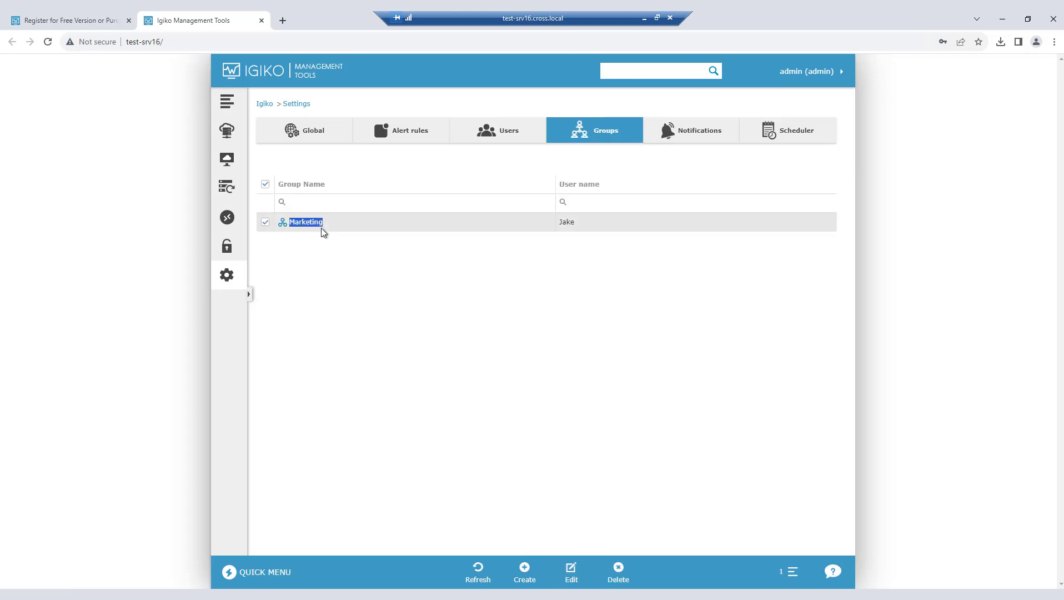
{"action": "left_click", "coordinate": [574, 576]}
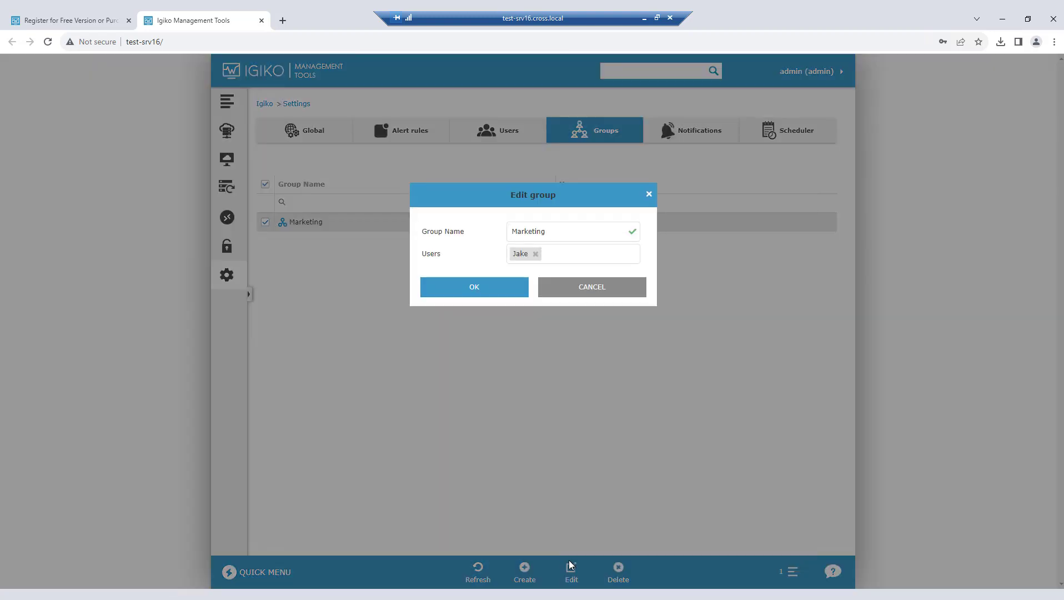
{"action": "left_click", "coordinate": [581, 261]}
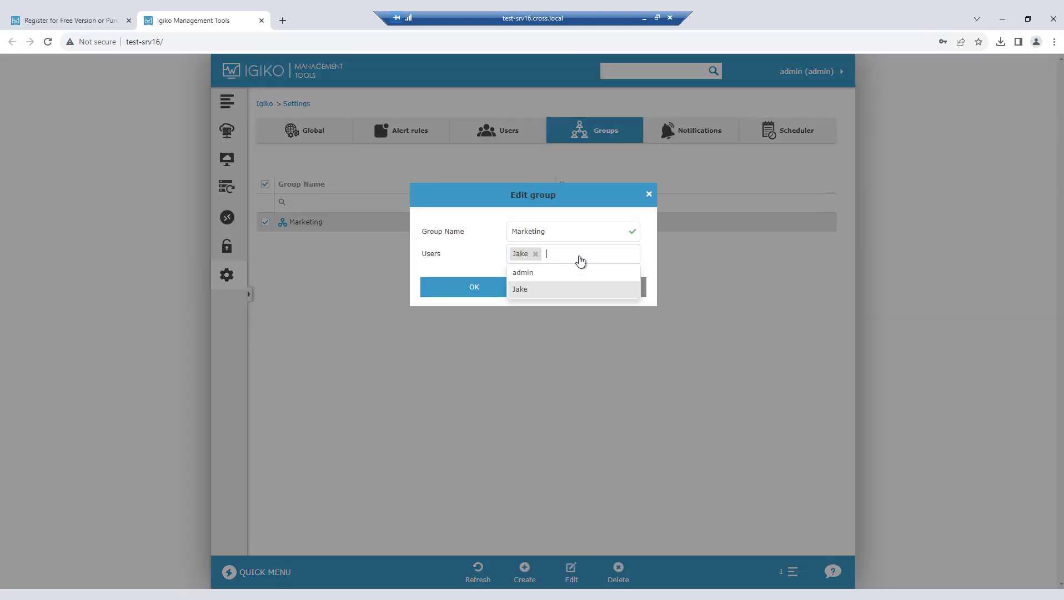
{"action": "left_click", "coordinate": [569, 272]}
{"action": "left_click", "coordinate": [513, 289]}
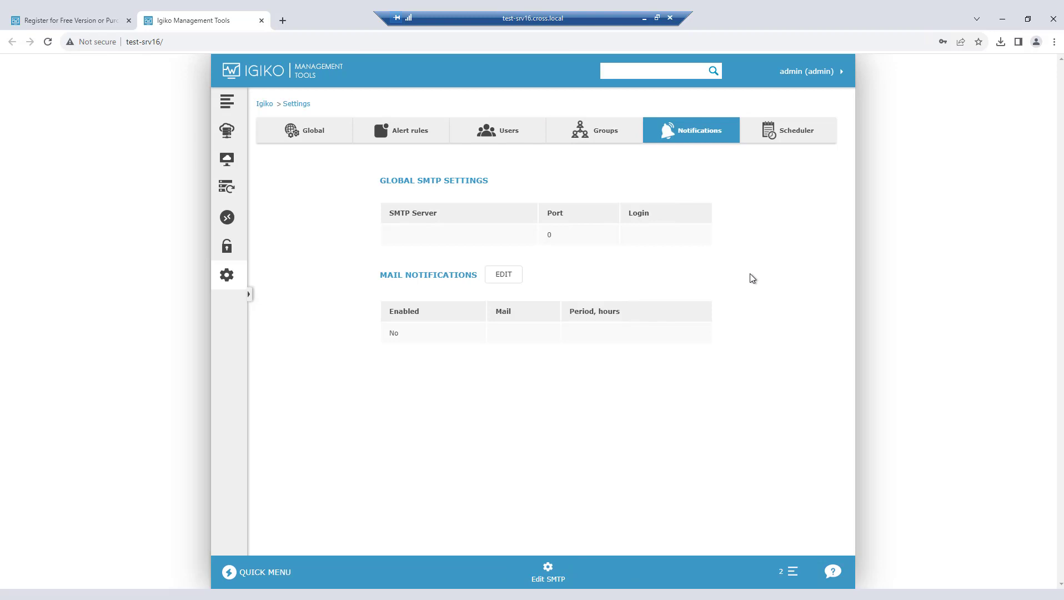
Step: Add a scheduled job that restarts virtual machine VM01 periodically every 1 hour
{"action": "left_click", "coordinate": [789, 130]}
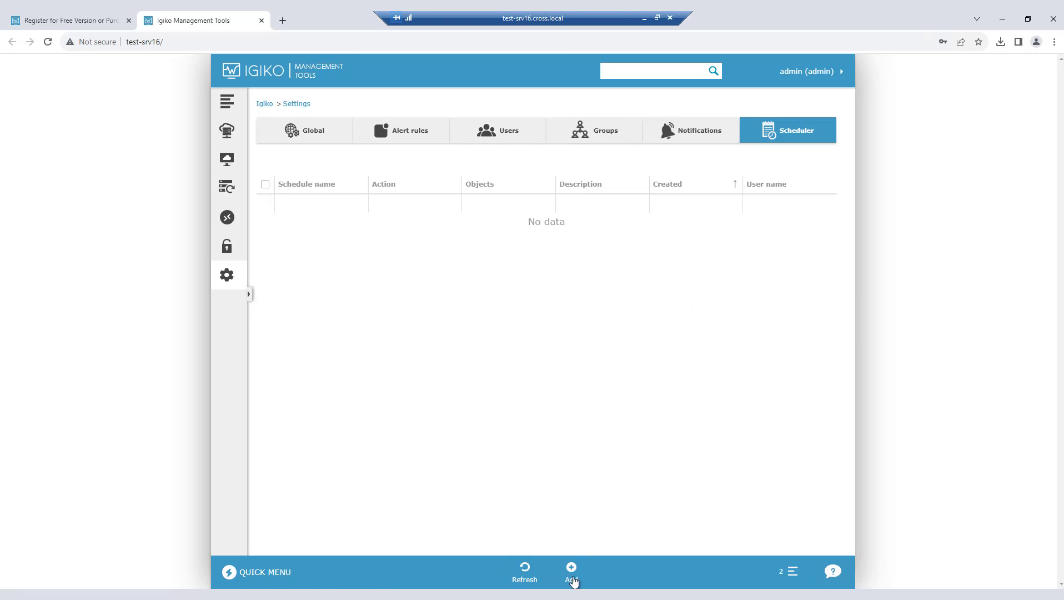
{"action": "left_click", "coordinate": [572, 578]}
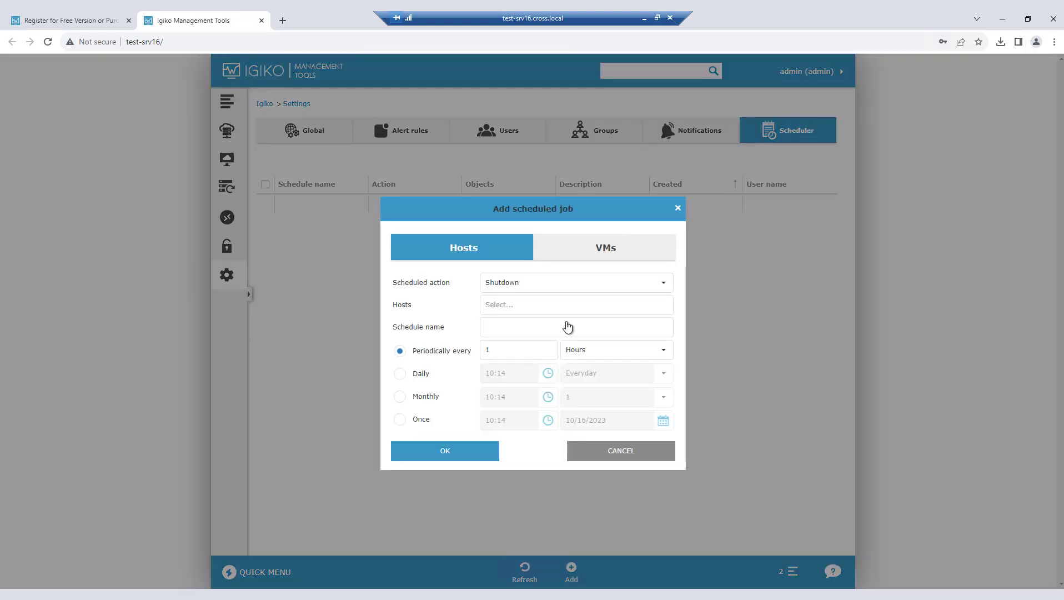
{"action": "left_click", "coordinate": [552, 287]}
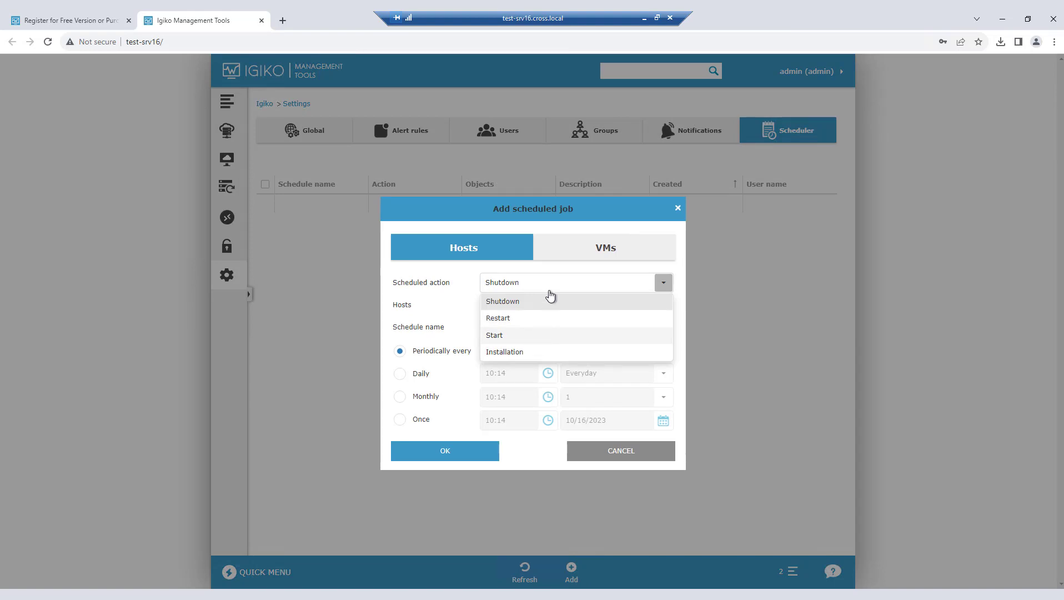
{"action": "left_click", "coordinate": [597, 250]}
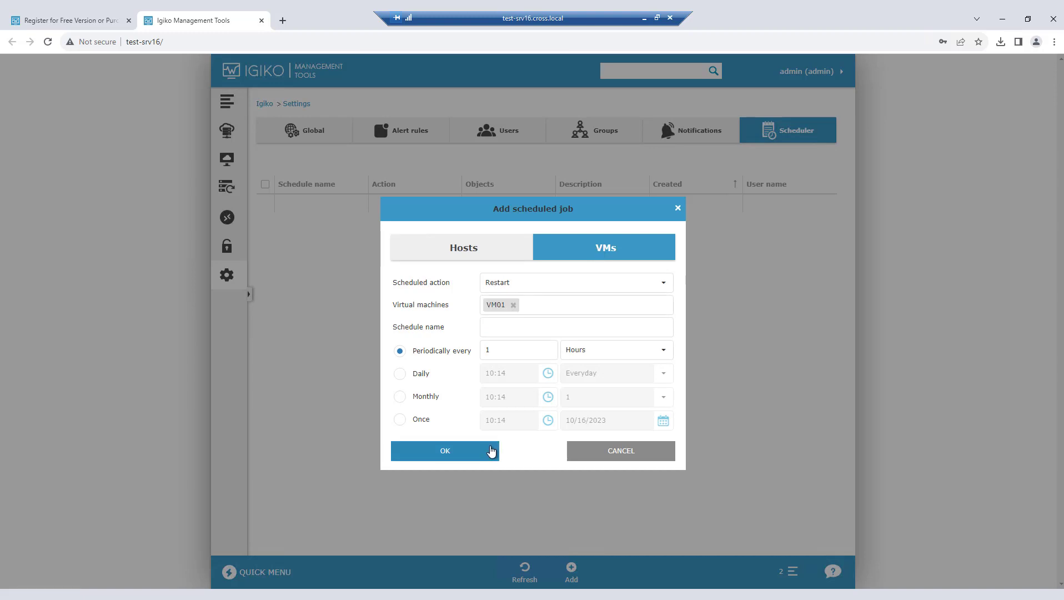
{"action": "left_click", "coordinate": [489, 449]}
Step: Start a host permission for regard.cross.local, assigning the newly added user, the Marketing group and a new group named New
{"action": "left_click", "coordinate": [237, 254]}
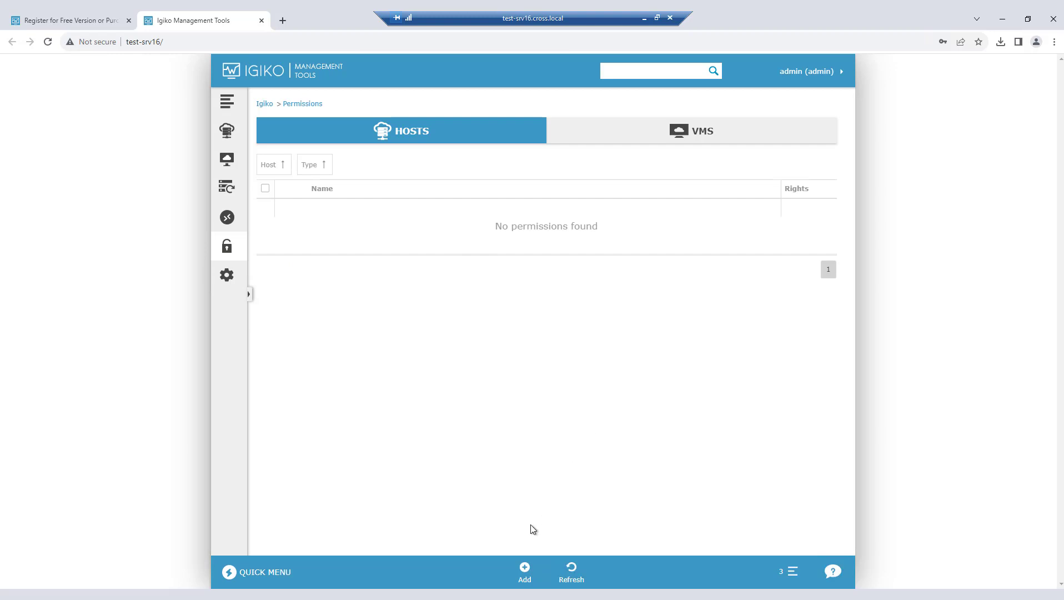
{"action": "left_click", "coordinate": [525, 569]}
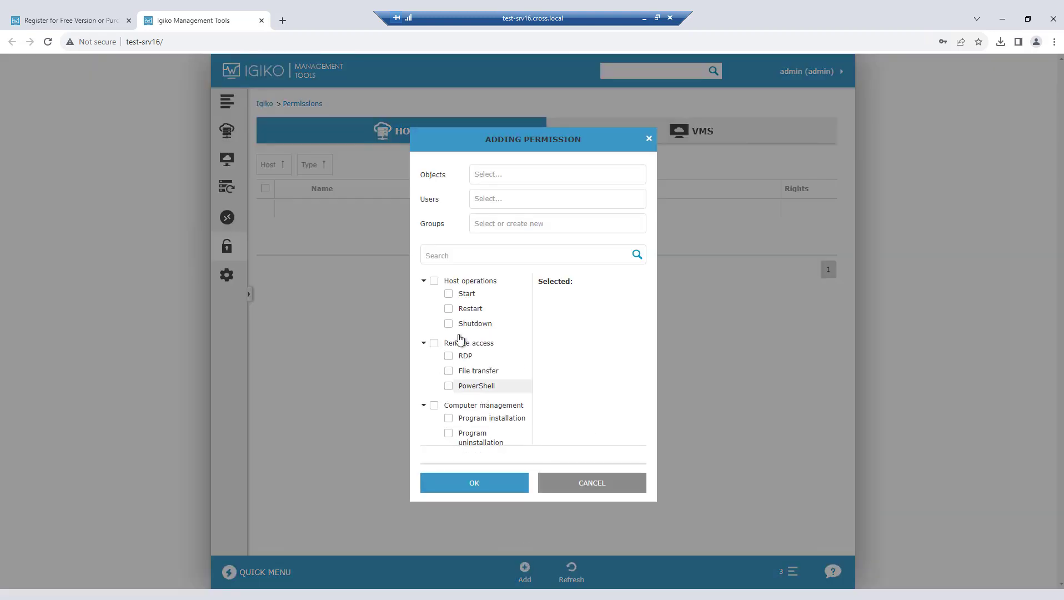
{"action": "left_click", "coordinate": [500, 174]}
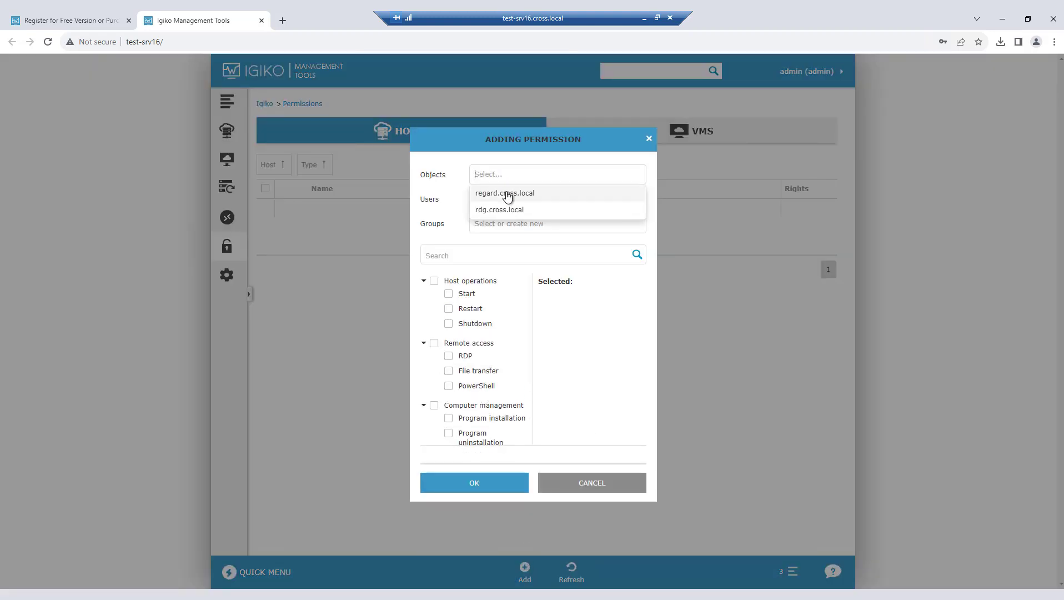
{"action": "left_click", "coordinate": [507, 194]}
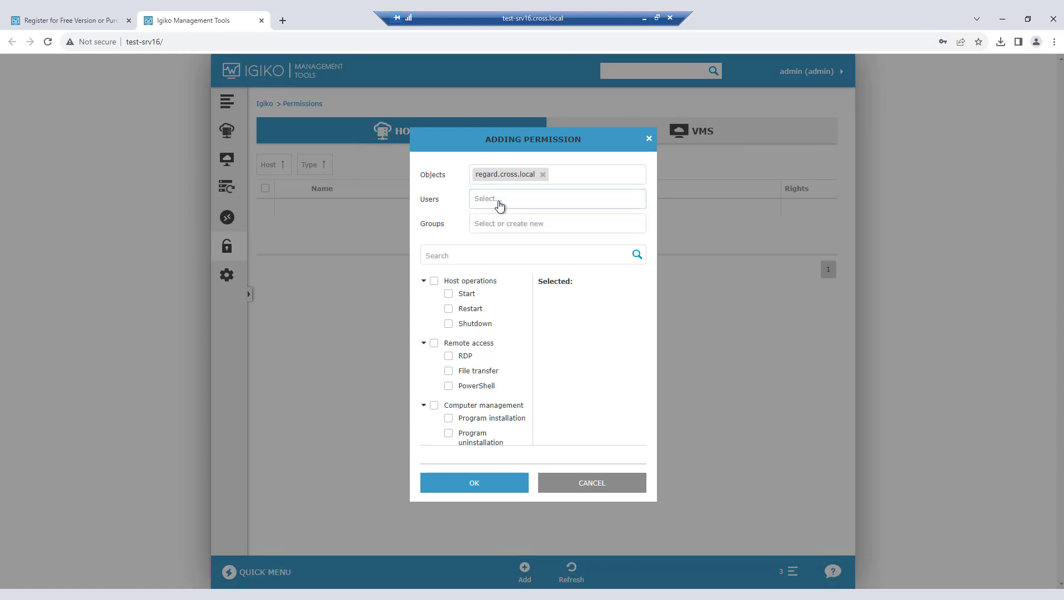
{"action": "left_click", "coordinate": [499, 202]}
{"action": "left_click", "coordinate": [489, 235]}
{"action": "left_click", "coordinate": [484, 223]}
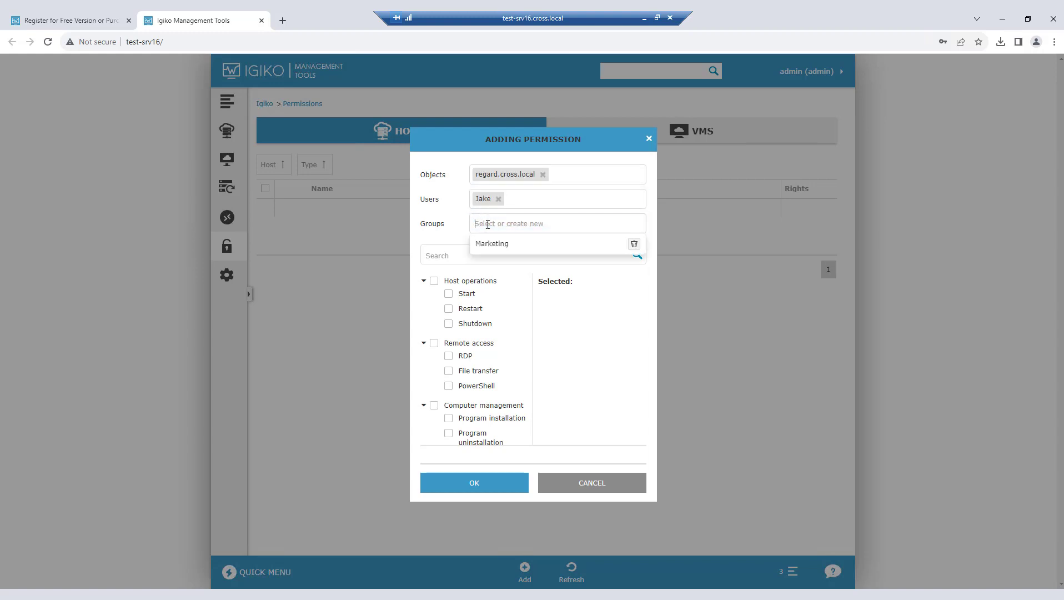
{"action": "left_click", "coordinate": [489, 245]}
{"action": "left_click", "coordinate": [544, 227]}
{"action": "type", "text": "New"}
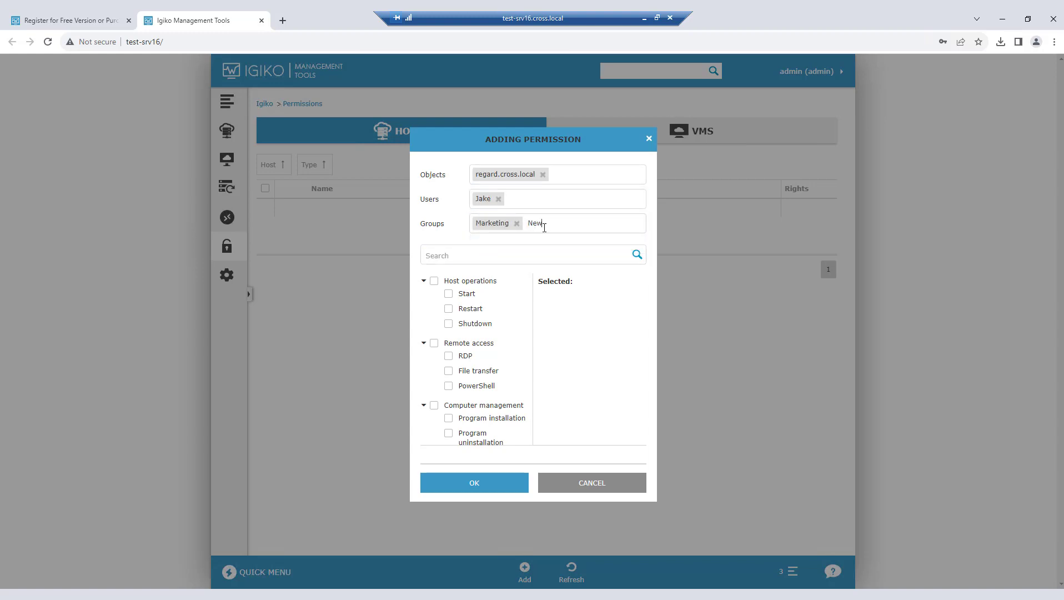
{"action": "key", "text": "Return"}
Step: Grant all host operations, RDP, File transfer and all computer management rights in the permission, and return to the dashboard
{"action": "left_click", "coordinate": [434, 280]}
{"action": "left_click", "coordinate": [448, 356]}
{"action": "left_click", "coordinate": [448, 370]}
{"action": "scroll", "coordinate": [478, 367], "scroll_direction": "down", "scroll_amount": 1}
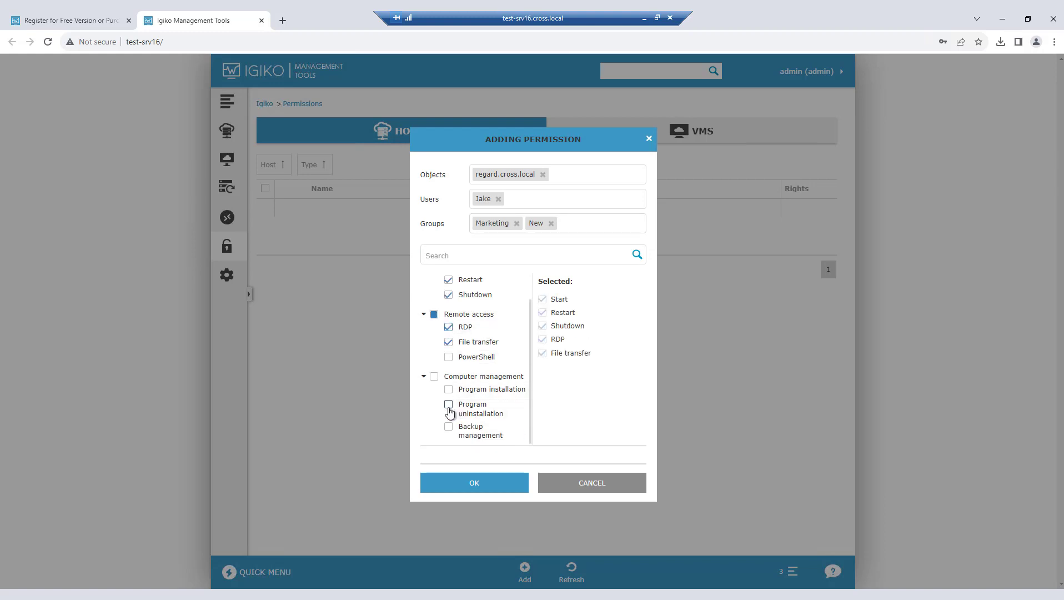
{"action": "left_click", "coordinate": [434, 376]}
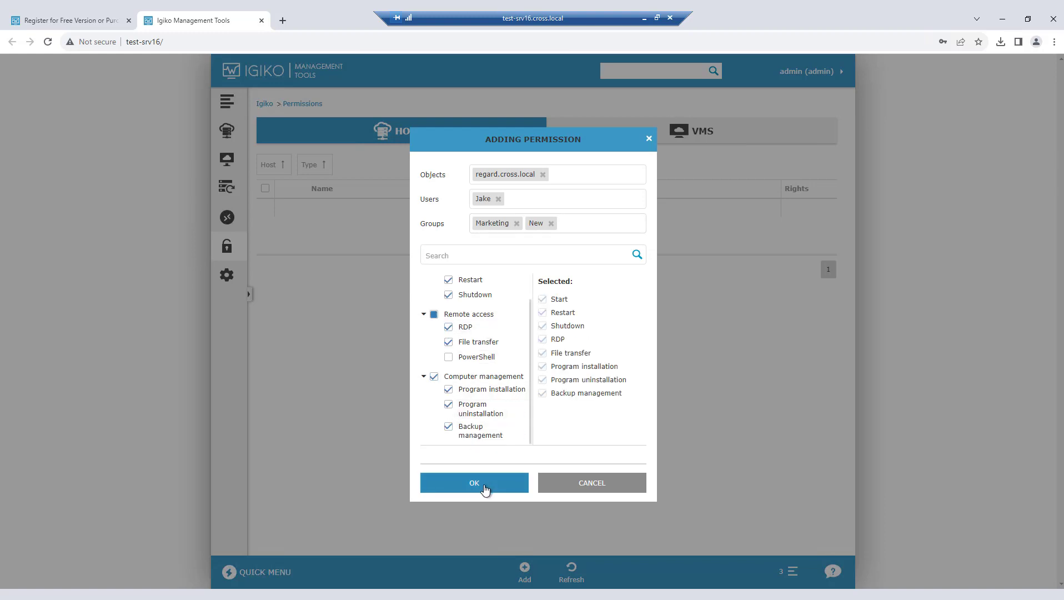
{"action": "left_click", "coordinate": [485, 491]}
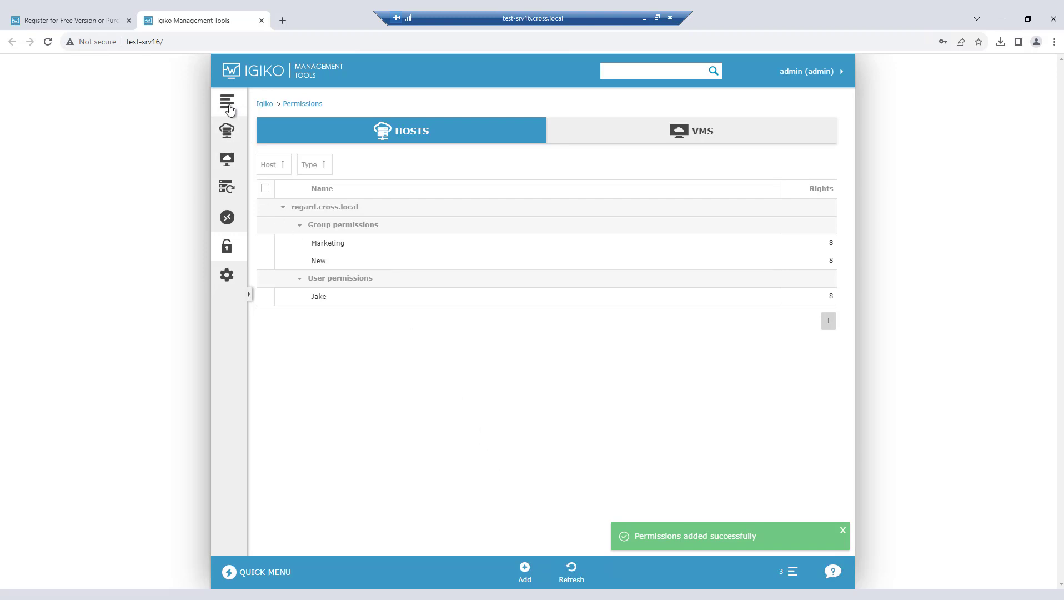
{"action": "left_click", "coordinate": [240, 127]}
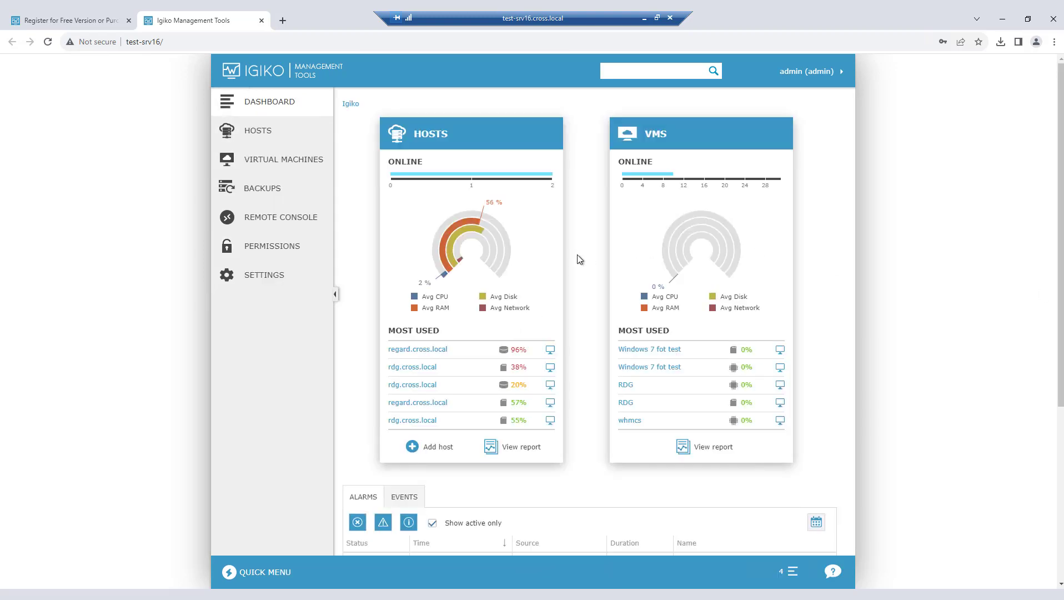